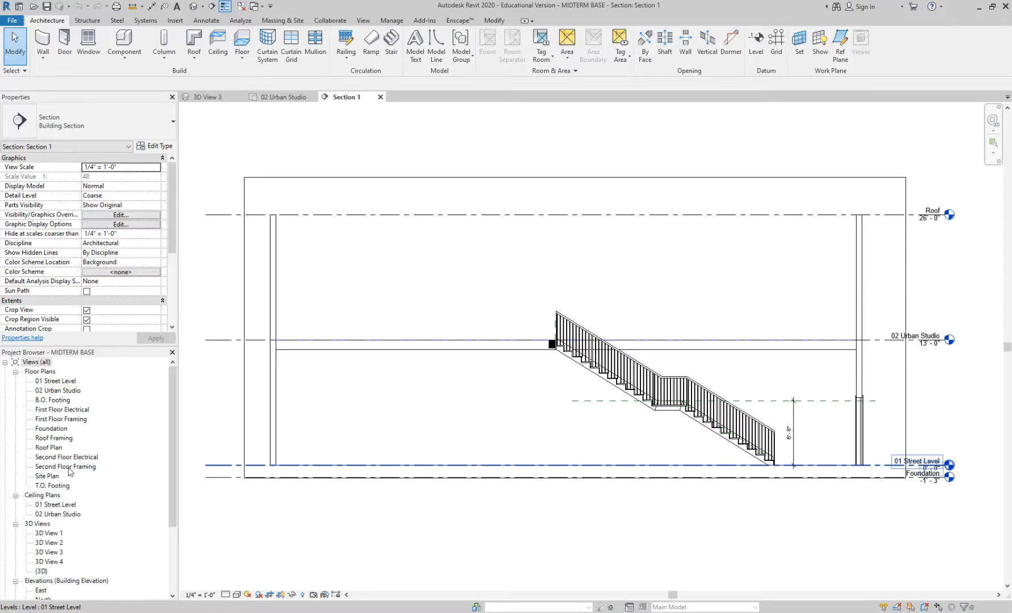
Open the 02 Urban Studio floor plan and change its floor to the Wood Joist 10" - Wood Finish type
double_click(67, 391)
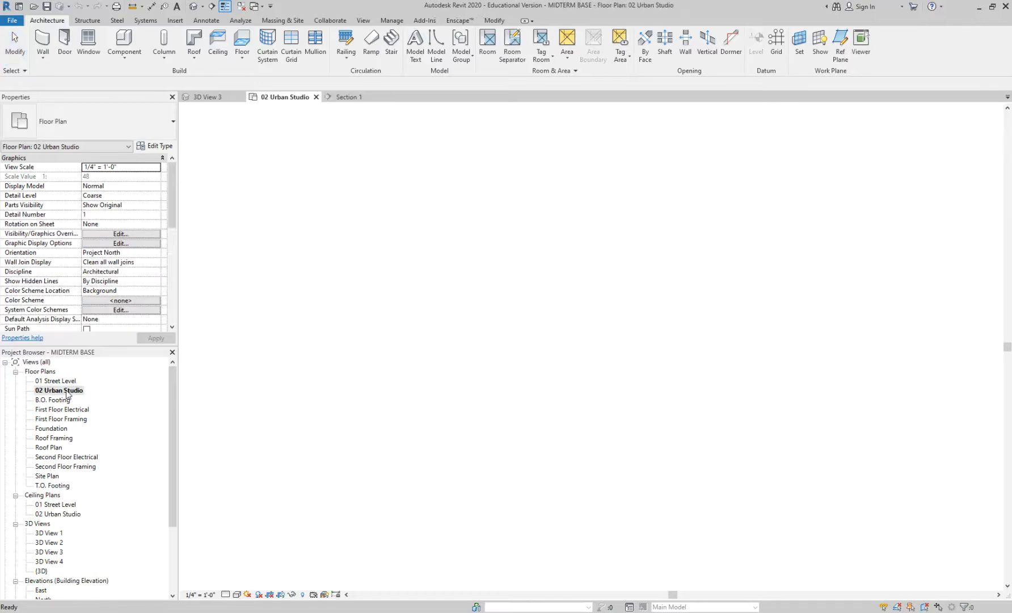
scroll(568, 346, "up", 2)
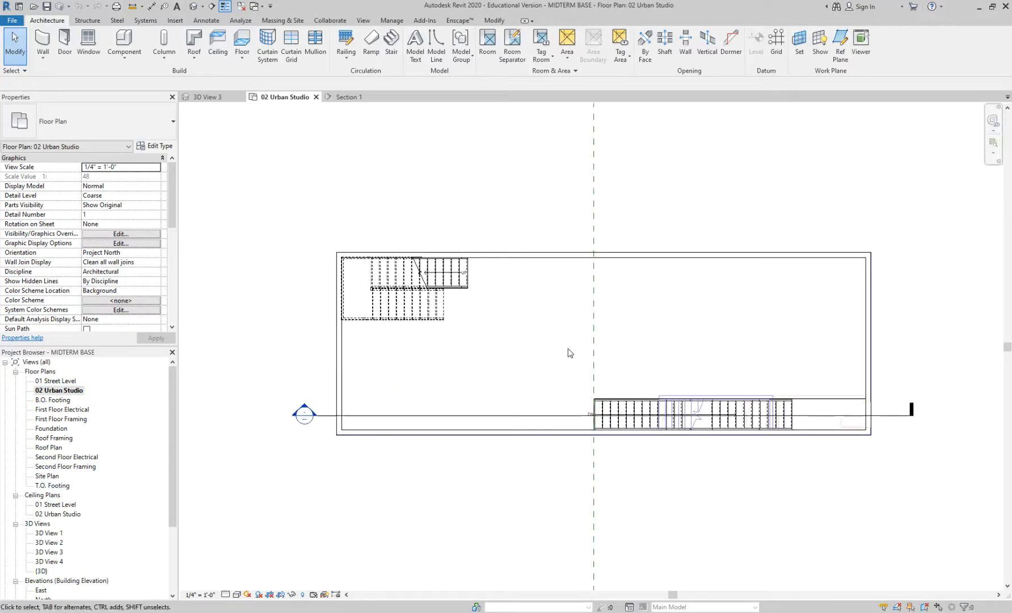
left_click(818, 405)
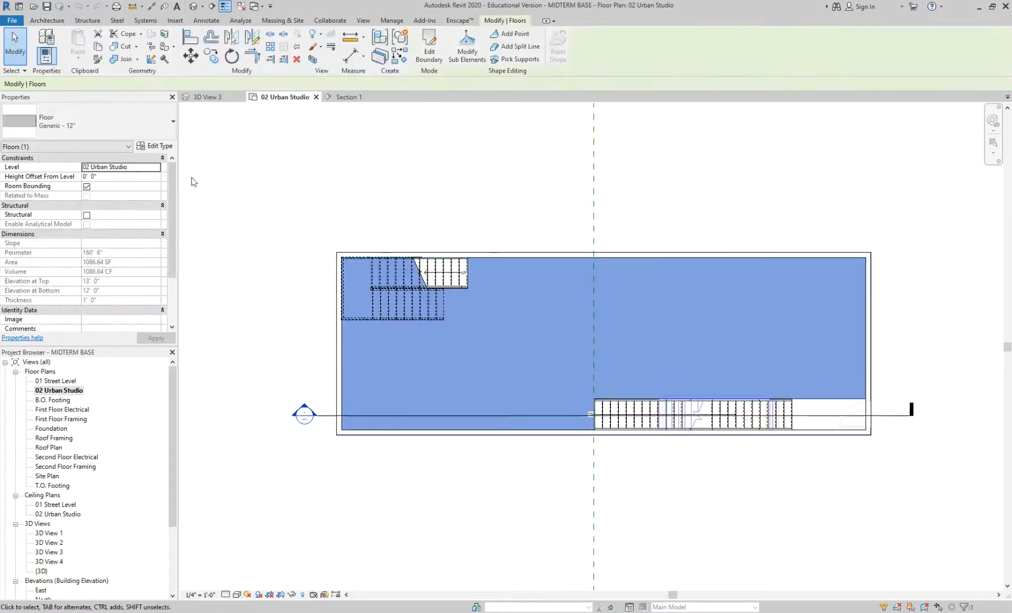
left_click(115, 139)
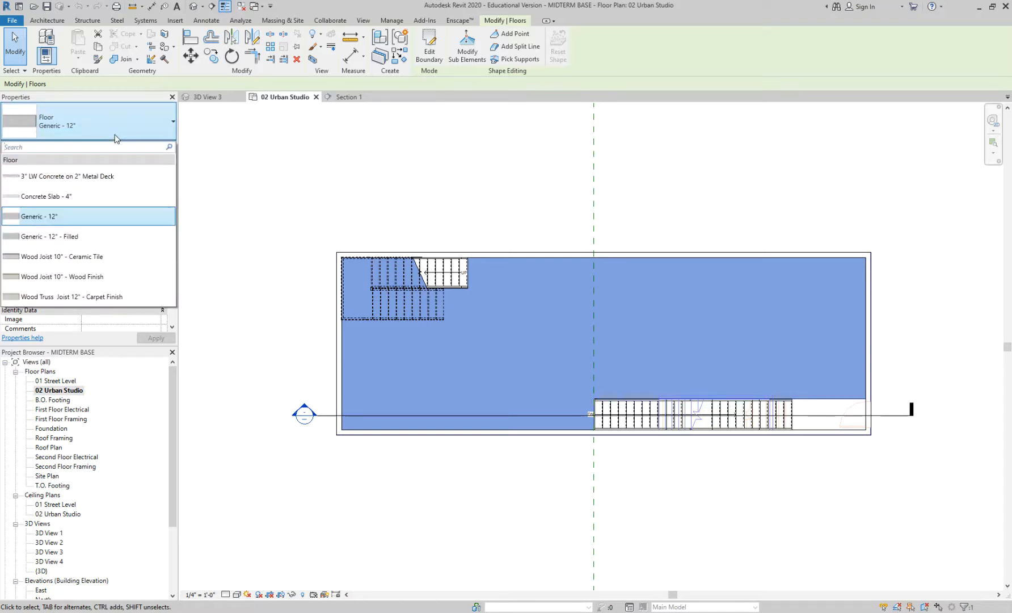
left_click(105, 277)
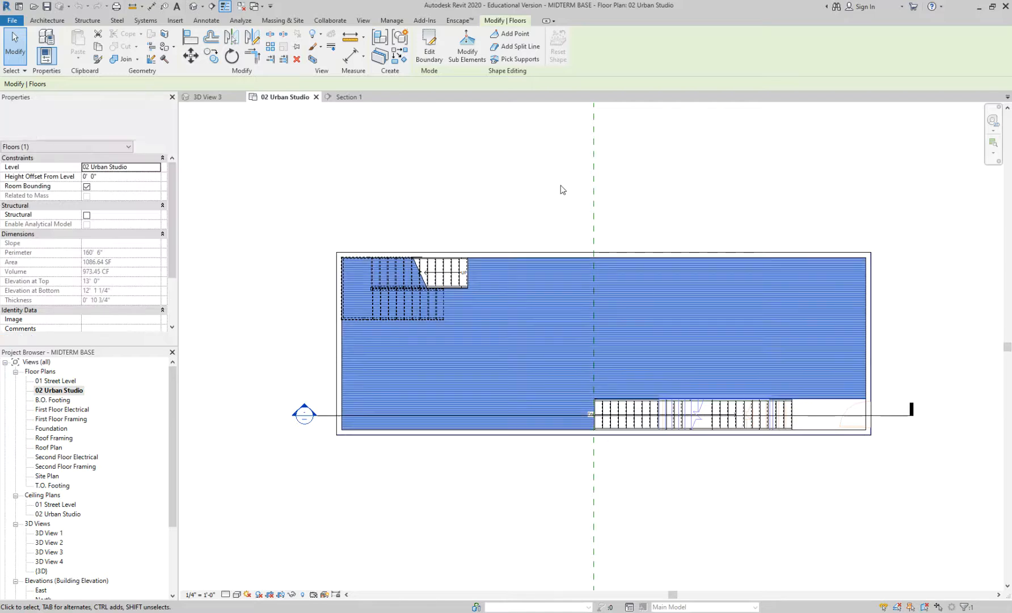
left_click(561, 190)
Try the Wood Truss Joist 12" - Carpet Finish type on the 02 Urban Studio floor and undo it
scroll(556, 214, "up", 2)
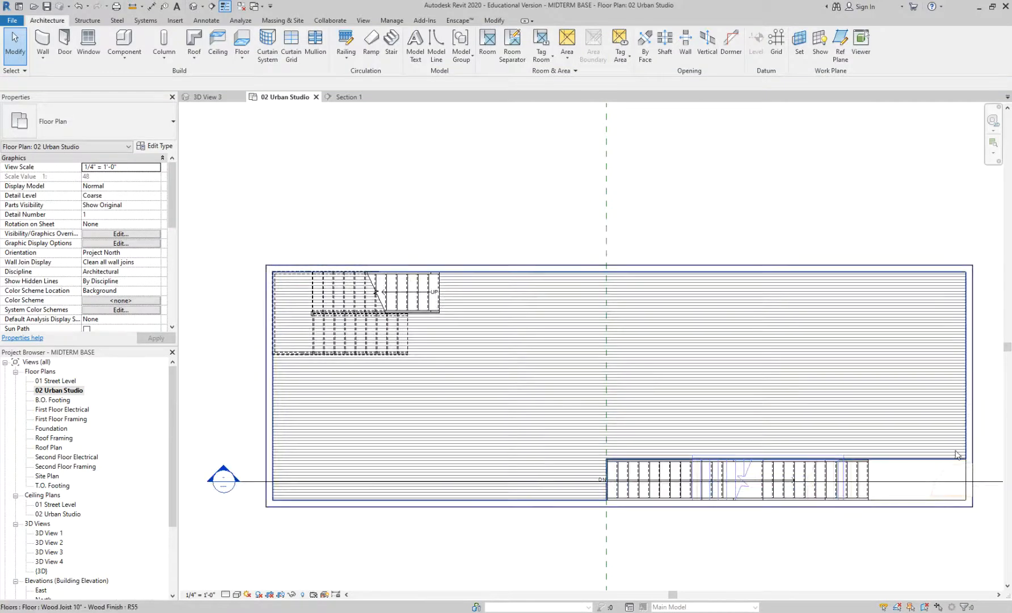
left_click(953, 460)
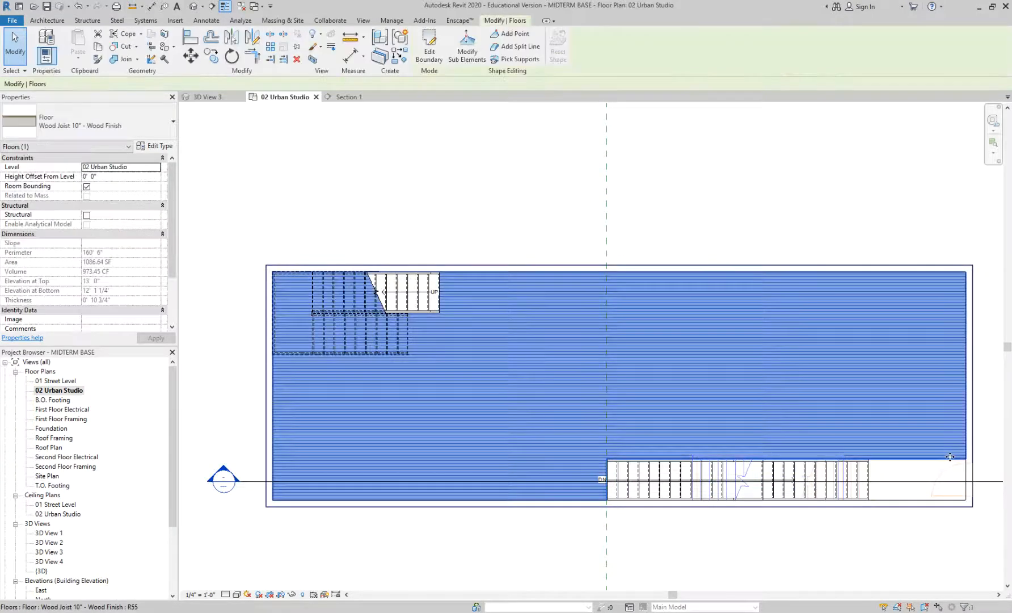
left_click(116, 134)
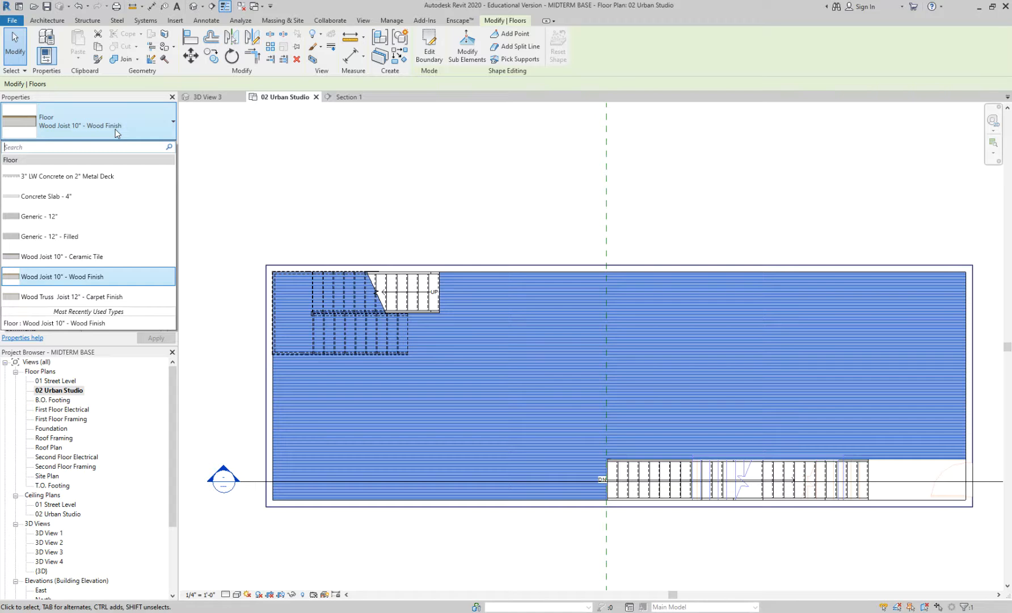
left_click(120, 294)
left_click(573, 206)
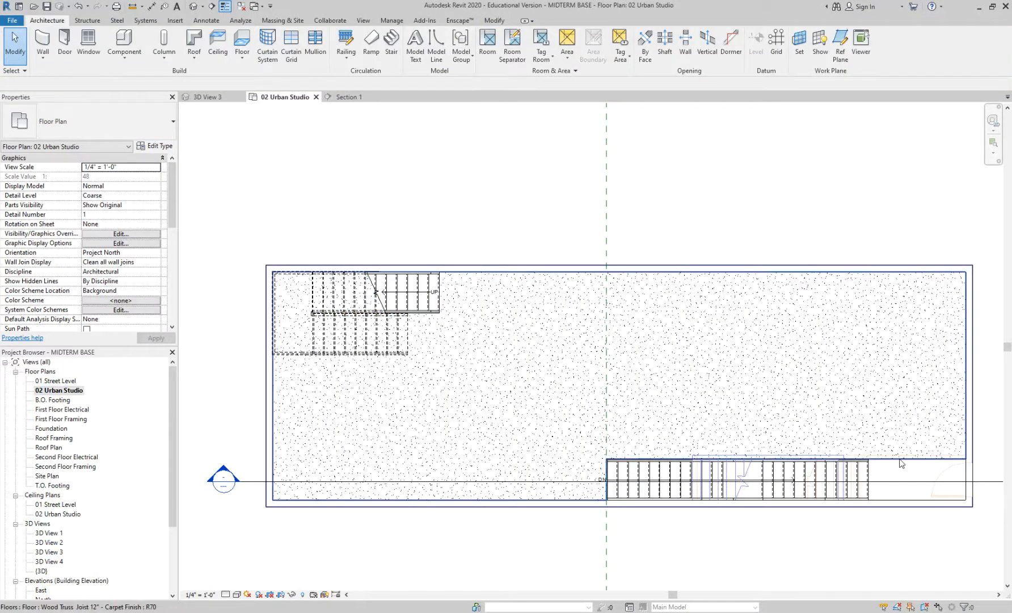
middle_click_drag(847, 411, 739, 301)
middle_click_drag(708, 435, 683, 572)
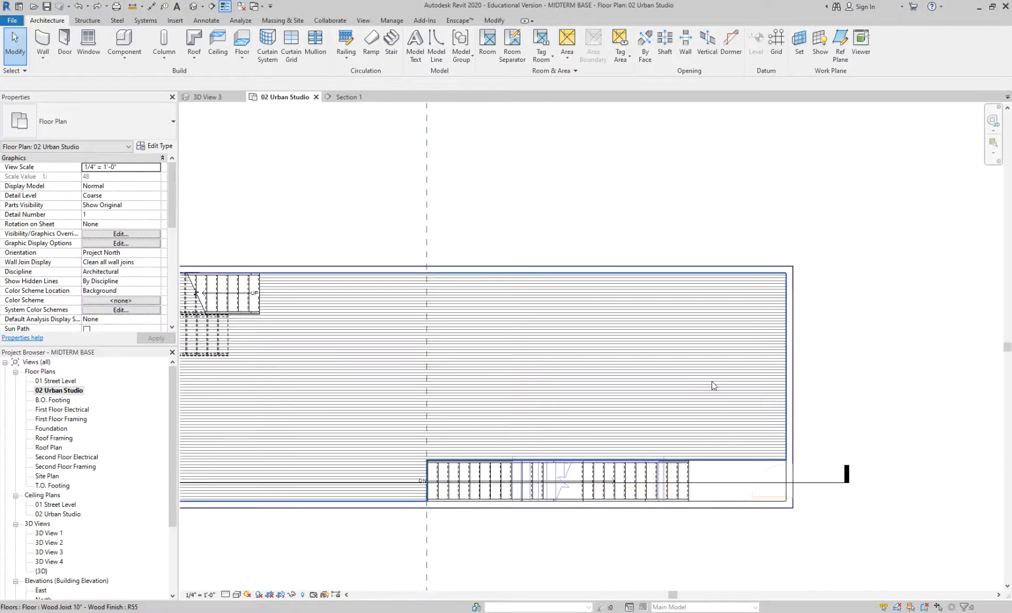
Open the layer assembly of the Wood Joist 10" - Wood Finish floor type and show its section preview
scroll(713, 382, "up", 2)
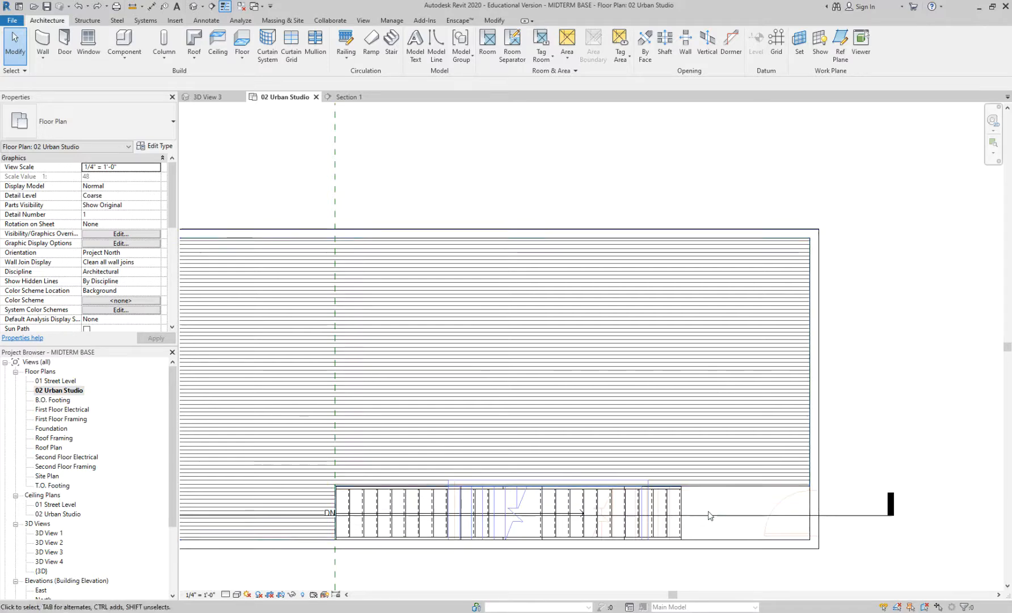
scroll(715, 488, "up", 3)
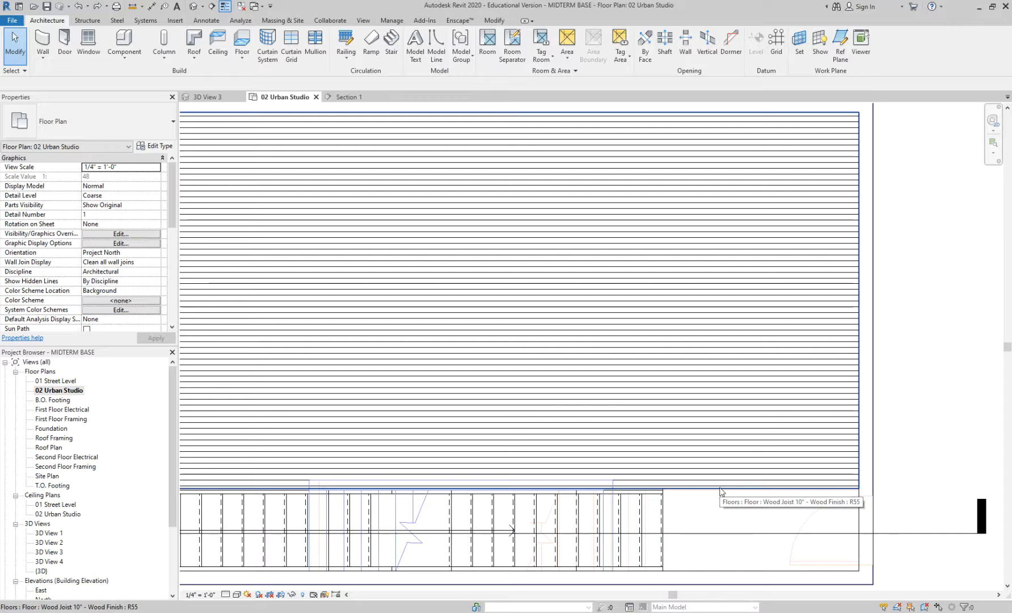
left_click(722, 491)
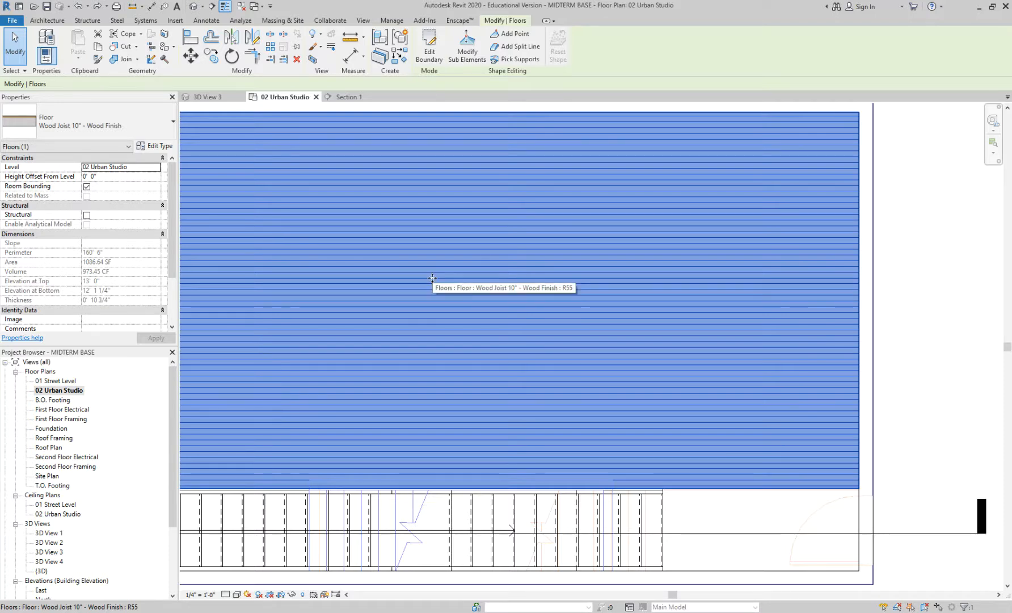
left_click(154, 149)
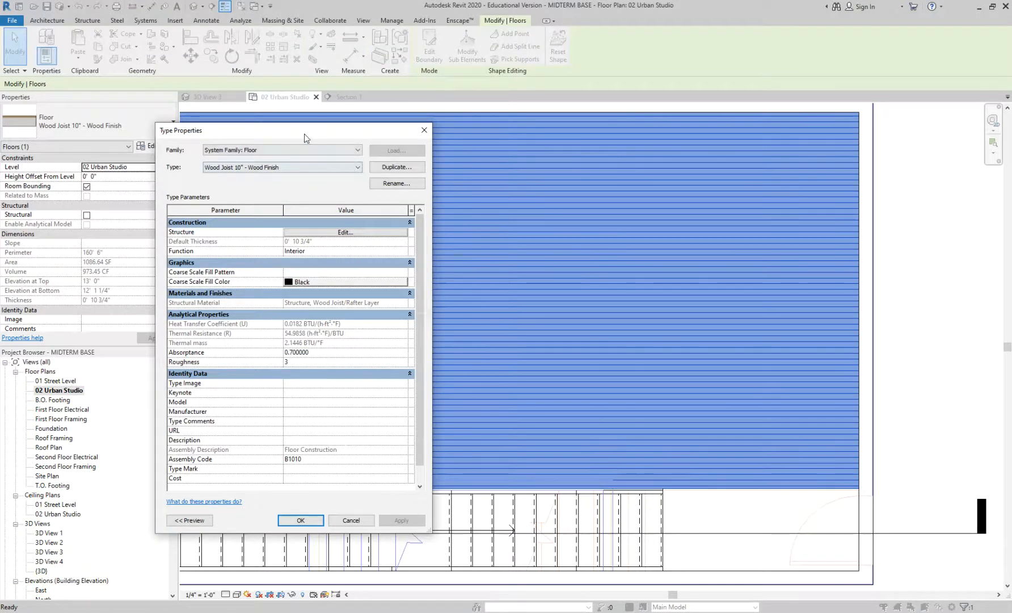
left_click_drag(305, 138, 543, 115)
left_click(559, 211)
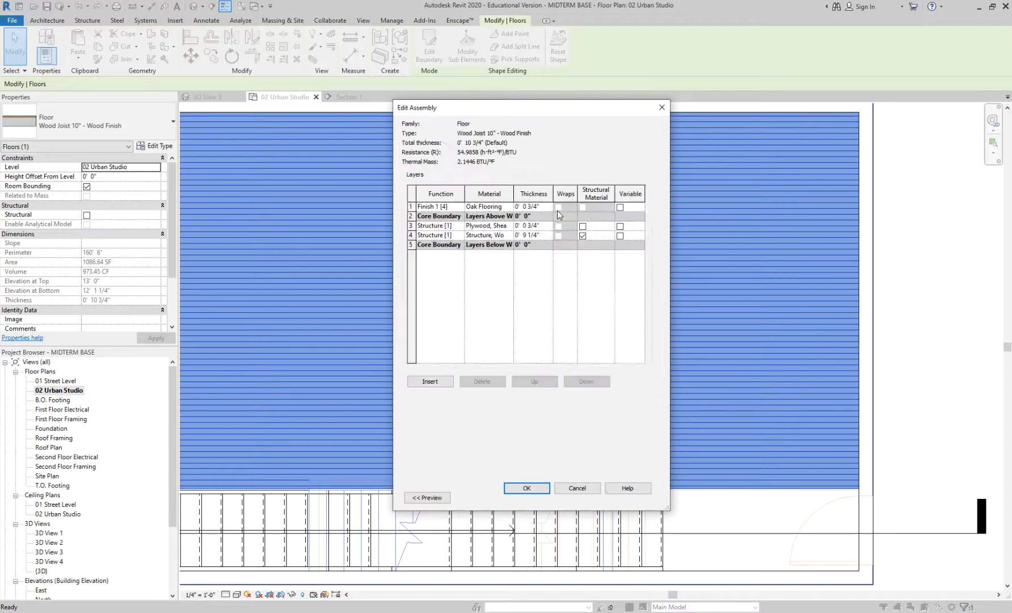
left_click(427, 497)
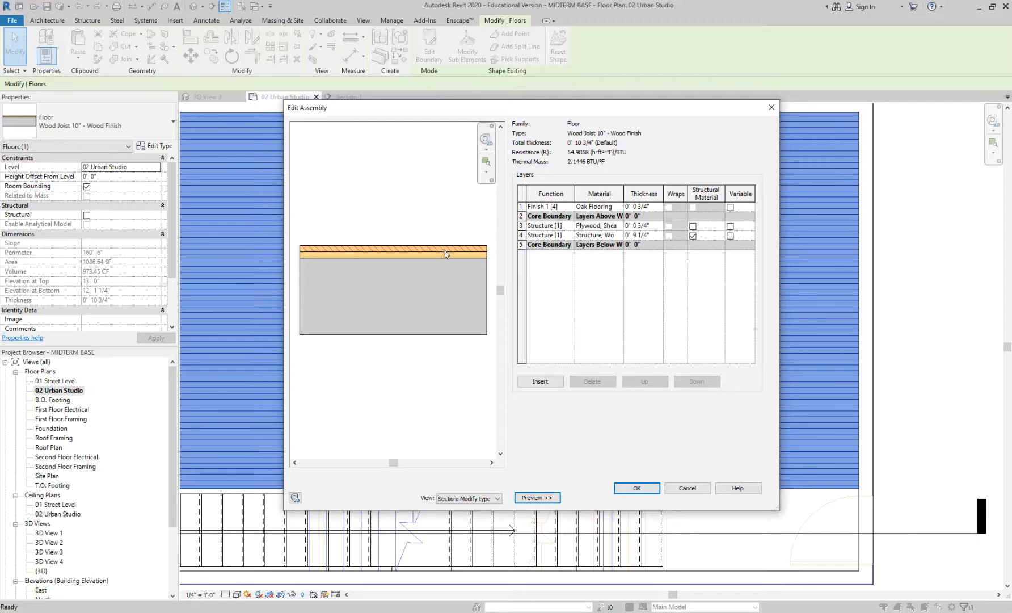
Set the surface foreground pattern color of the finish layer's Oak Flooring material to RGB 192 192 192 and accept the floor type changes
left_click(616, 208)
left_click(619, 208)
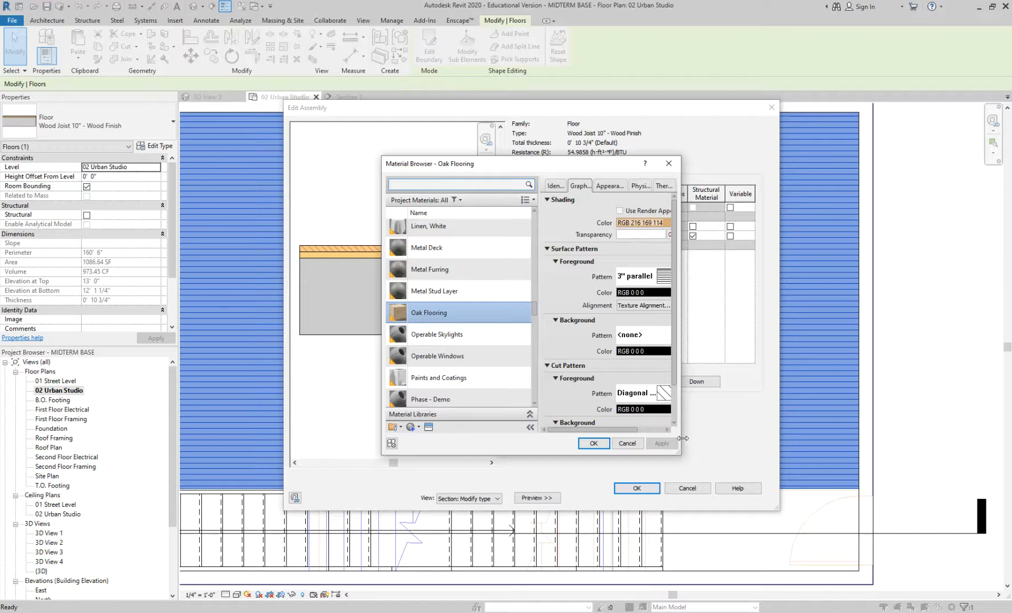
left_click_drag(680, 454, 938, 472)
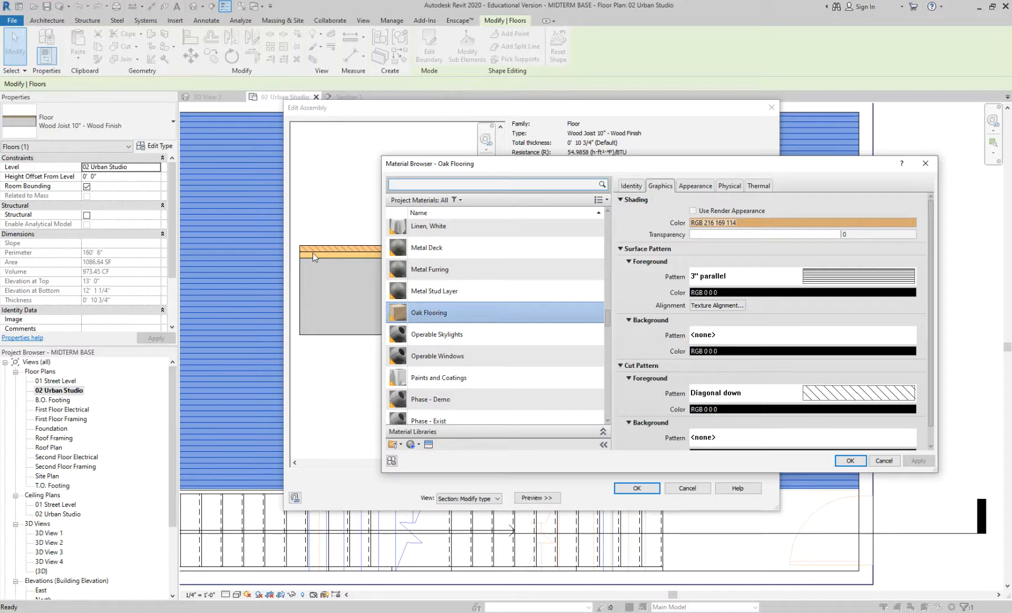
left_click(782, 233)
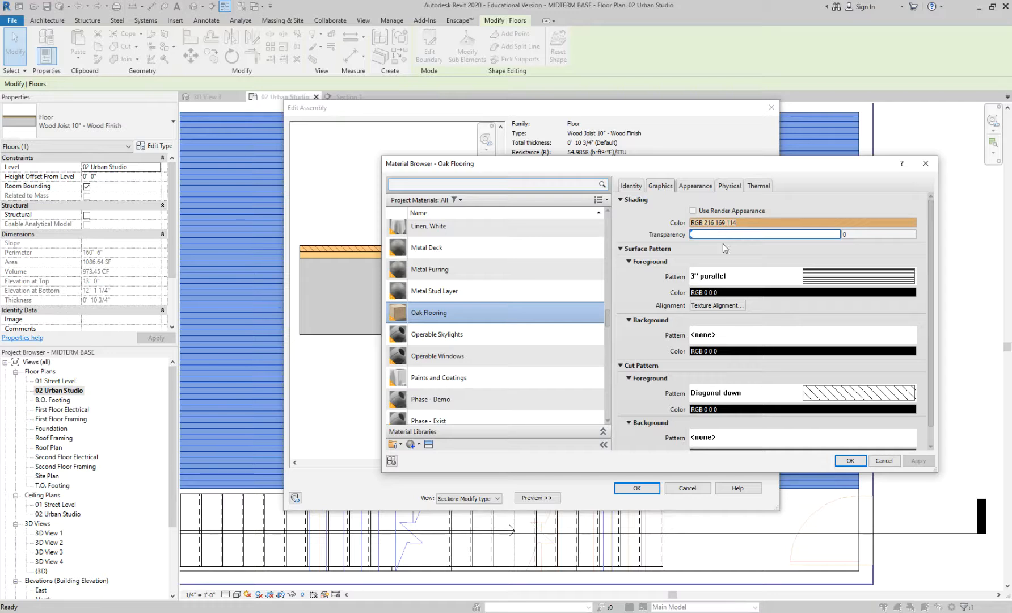
left_click(721, 298)
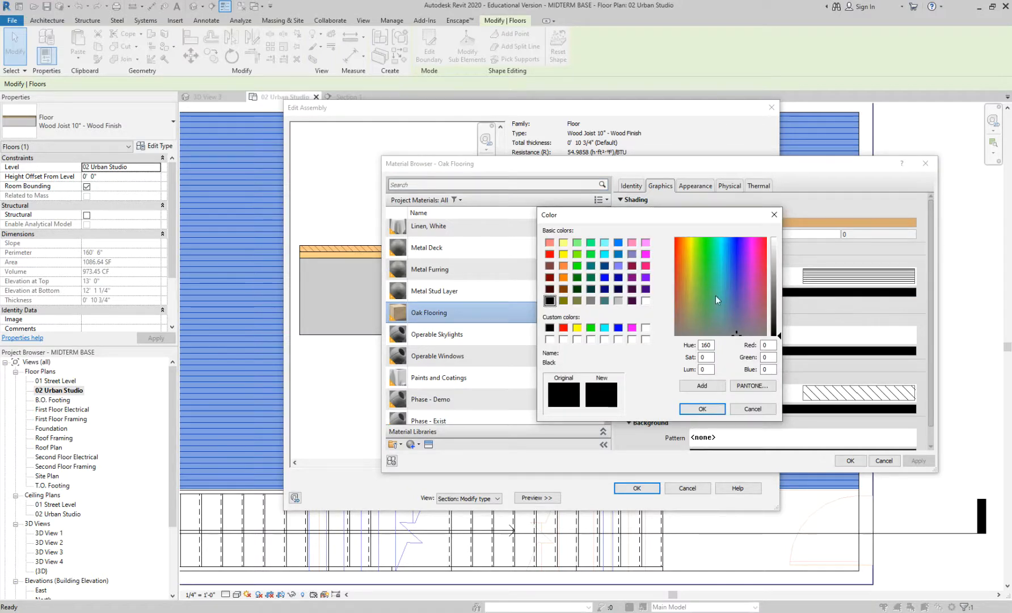
left_click(618, 301)
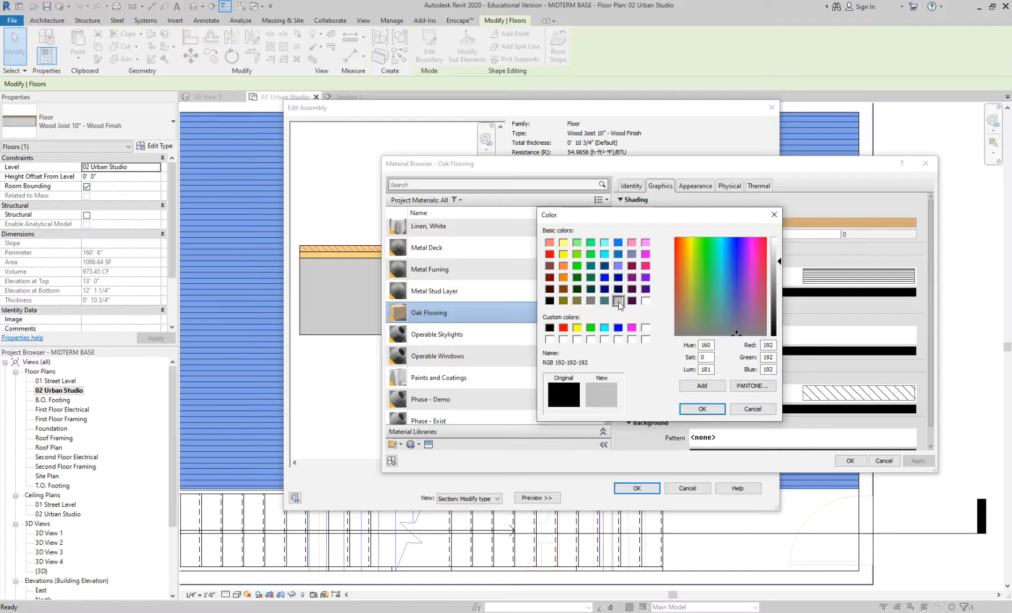
left_click(703, 409)
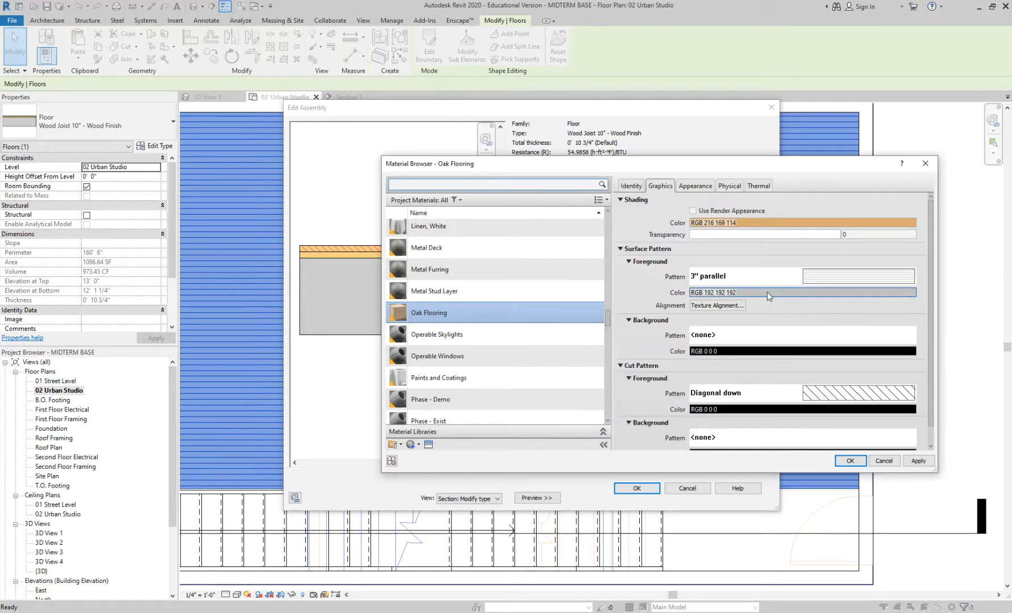
left_click(918, 460)
left_click(862, 460)
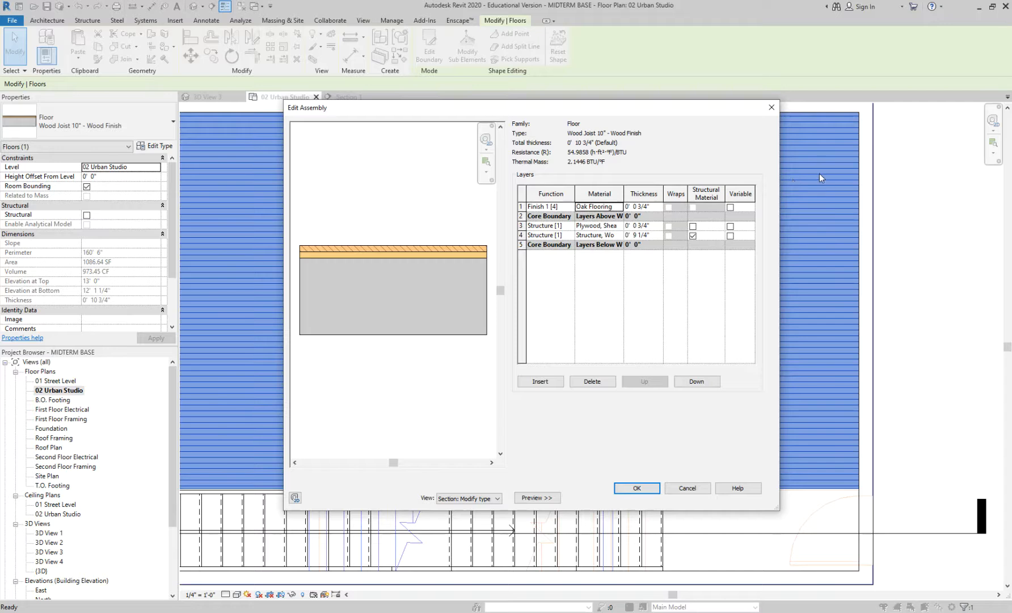
left_click(637, 489)
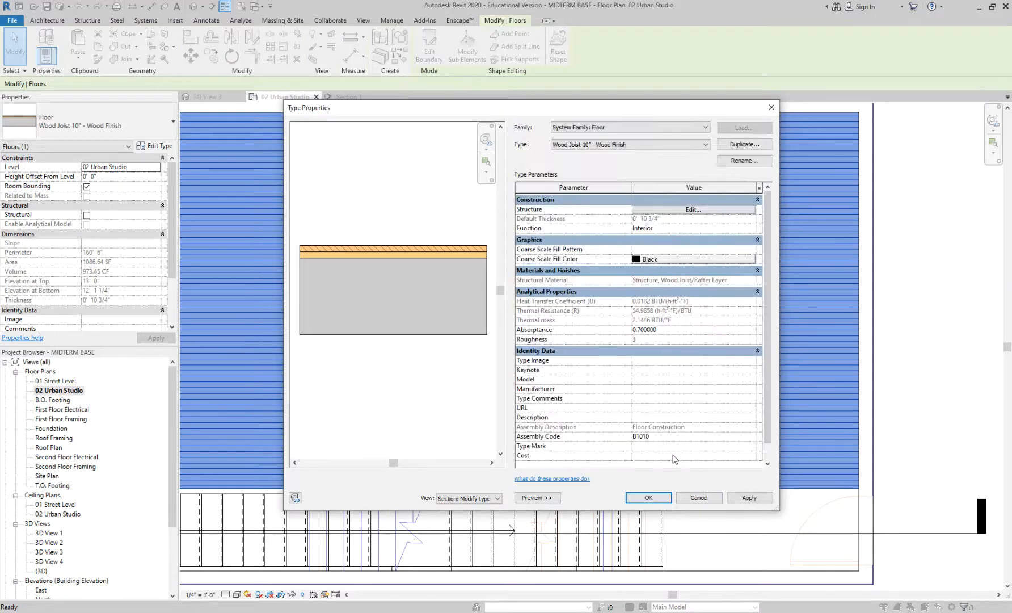
left_click(649, 497)
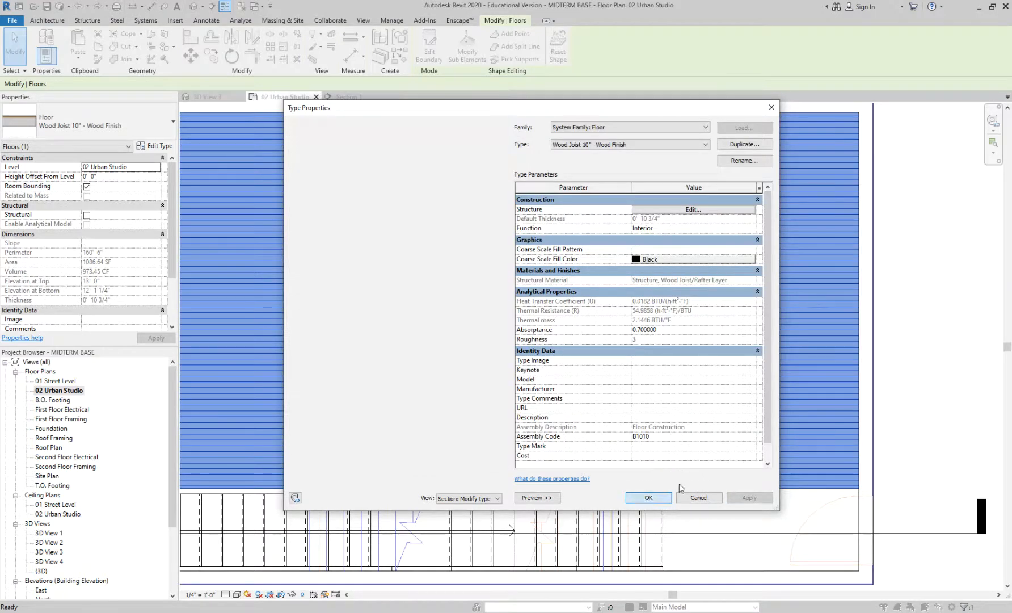
left_click(749, 517)
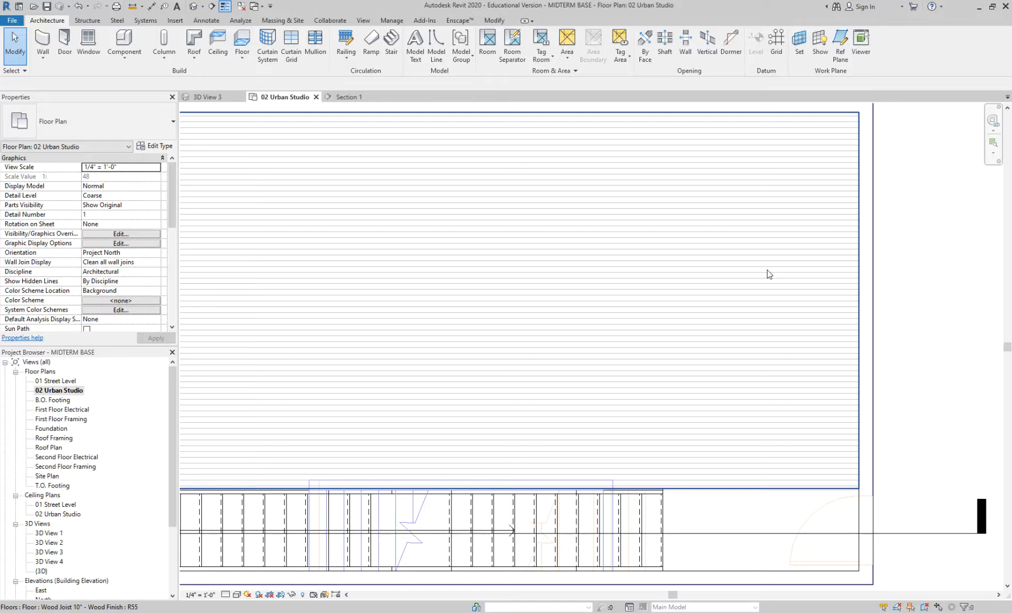
Reopen the Oak Flooring material of the finish layer in the wood floor type's assembly
left_click(767, 270)
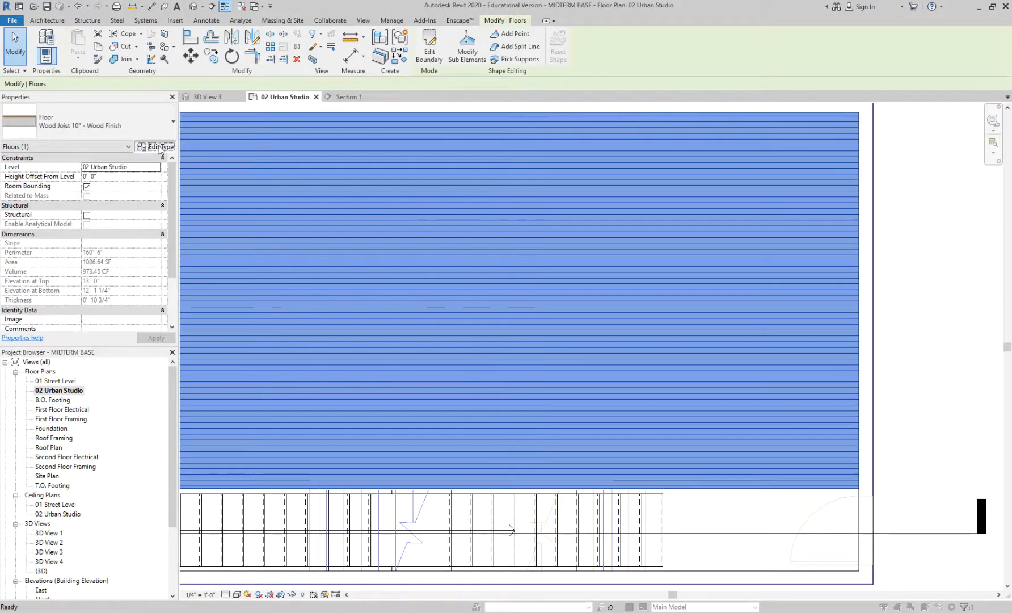
left_click(160, 147)
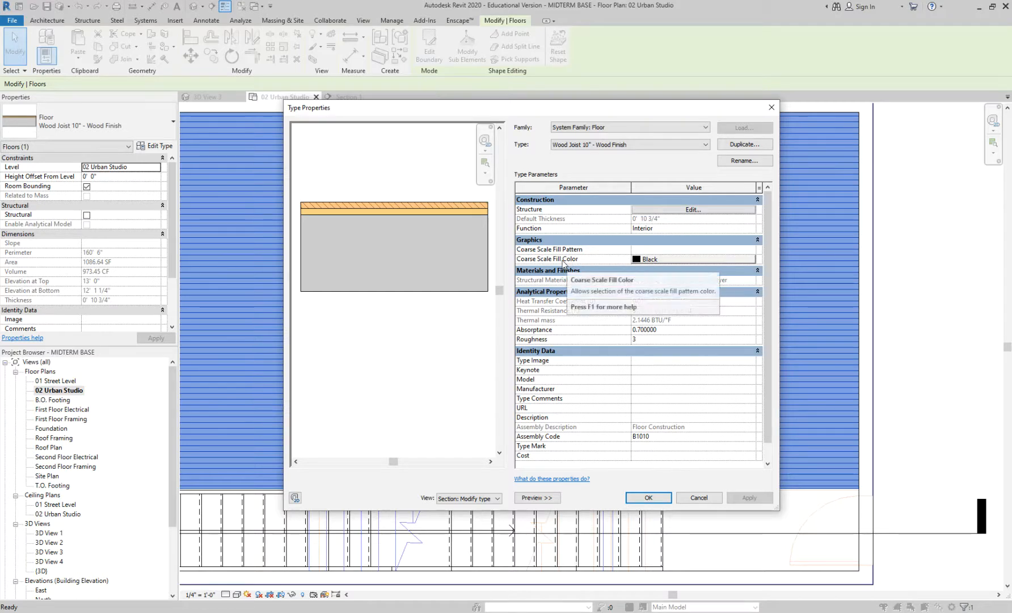
left_click(674, 211)
left_click(610, 211)
left_click(619, 206)
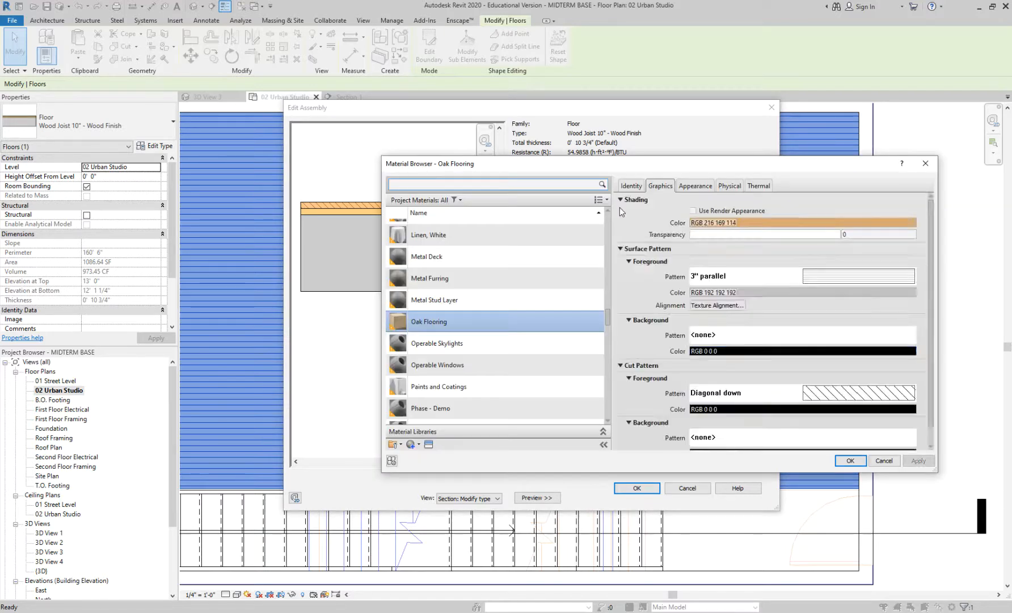
left_click(824, 284)
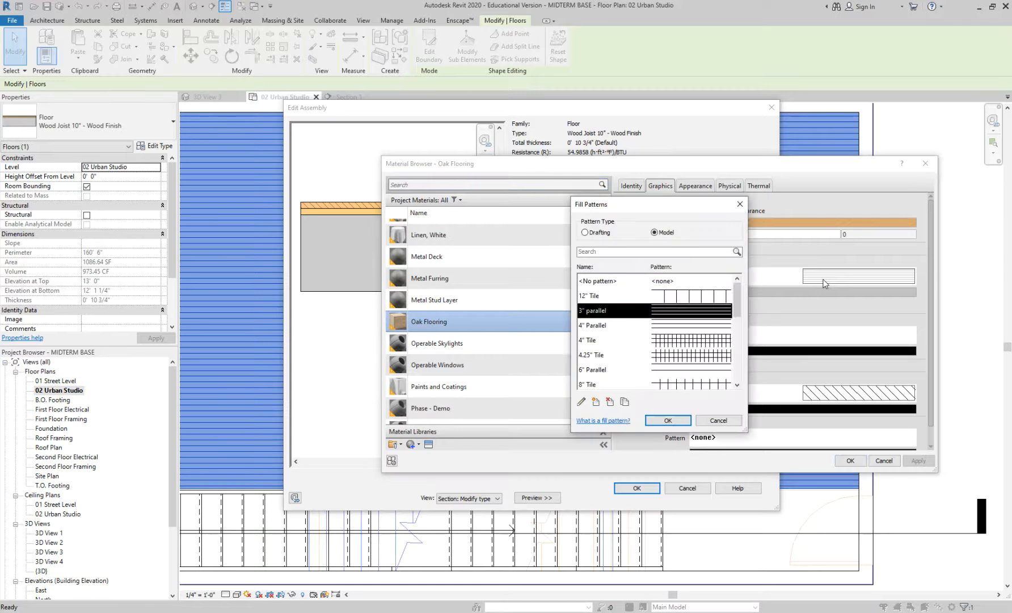
left_click_drag(800, 467, 866, 489)
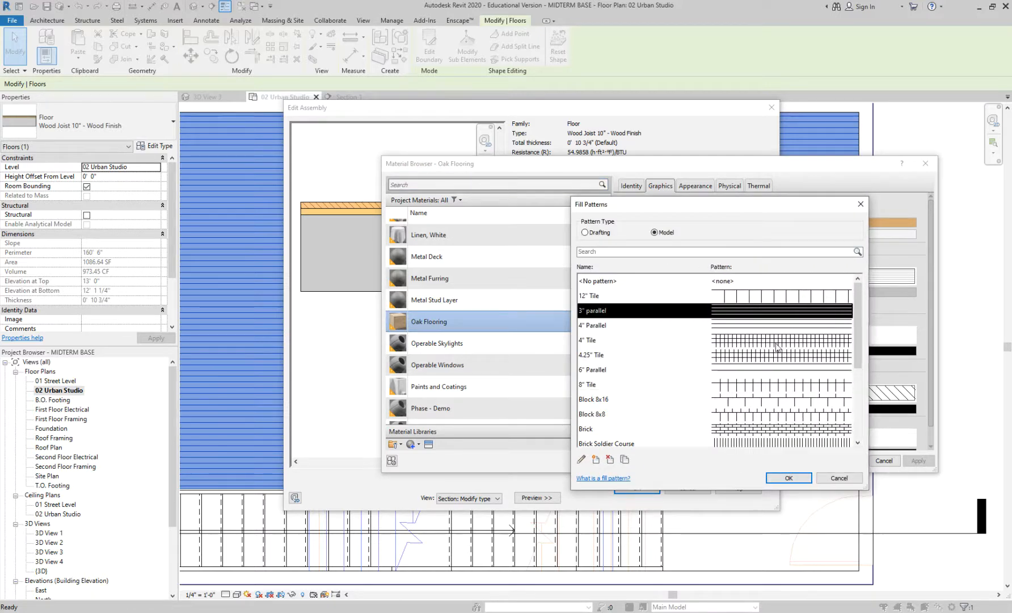
left_click_drag(856, 337, 858, 416)
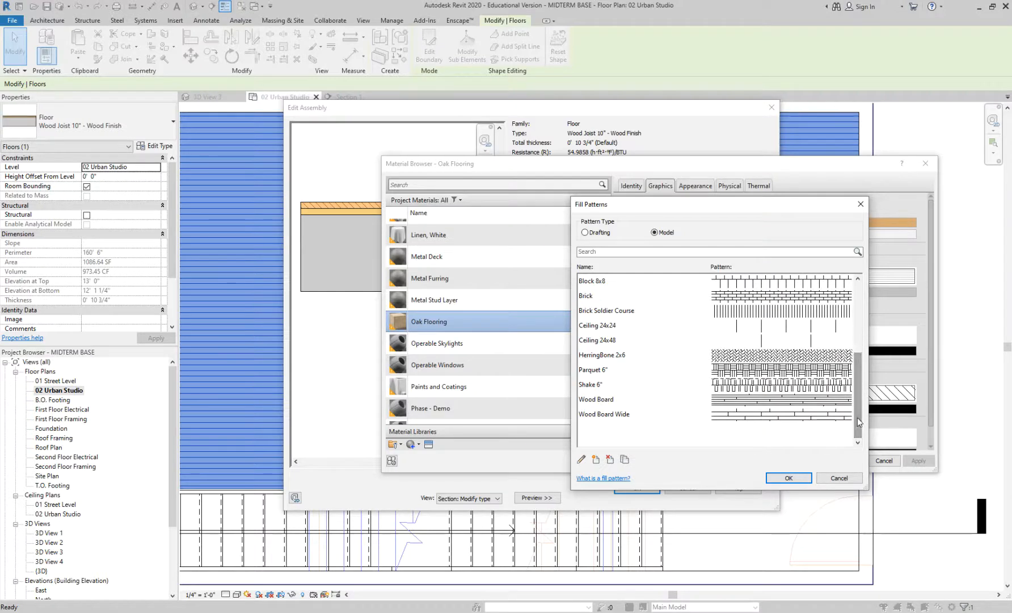
left_click(840, 478)
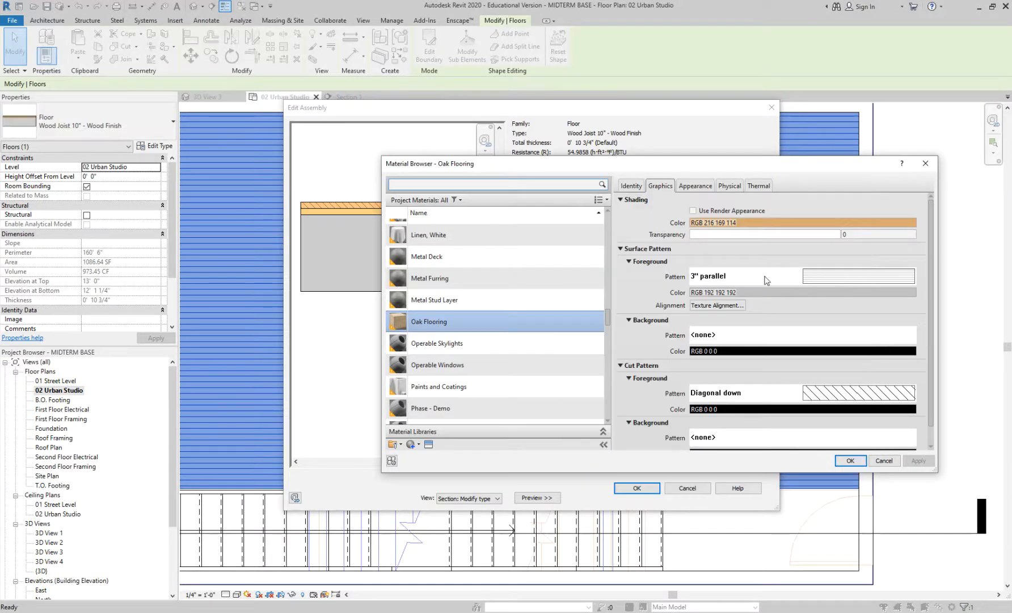
Try the Wood Board Wide model pattern as the Oak Flooring surface foreground, accept the floor type changes and check the plan
left_click(824, 281)
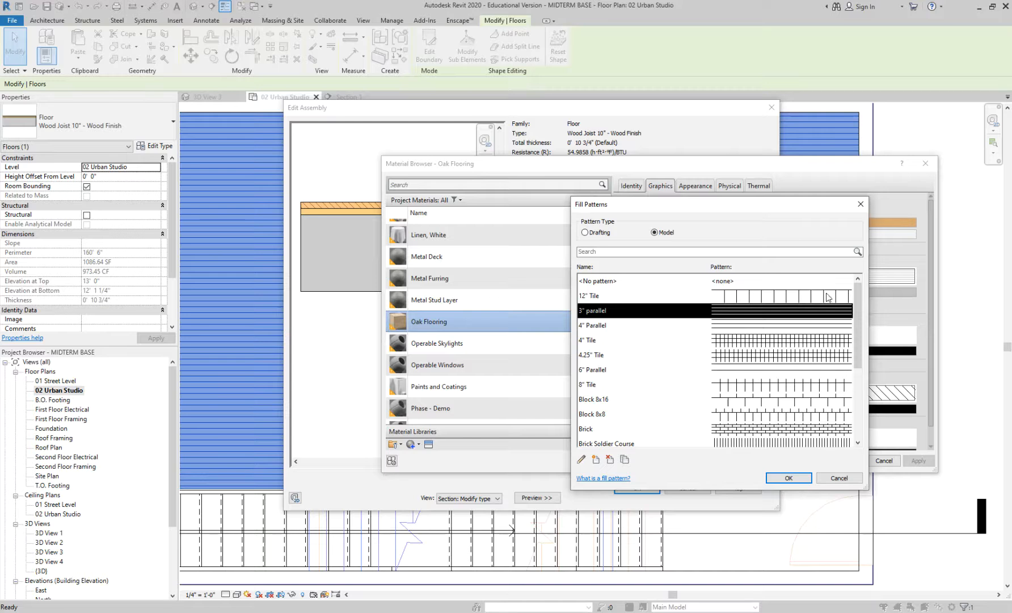
left_click_drag(858, 323, 848, 421)
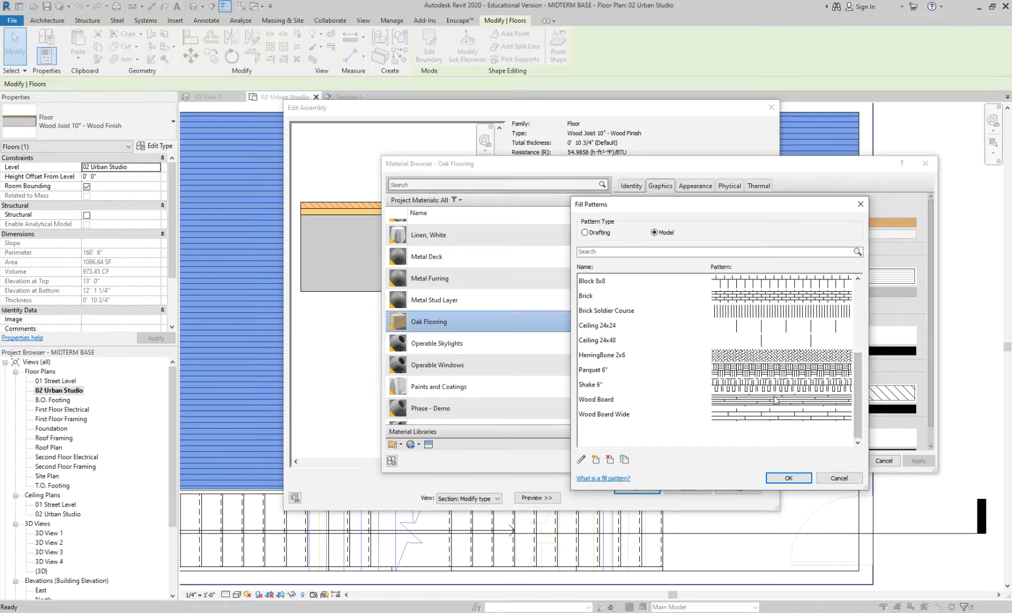
left_click(734, 418)
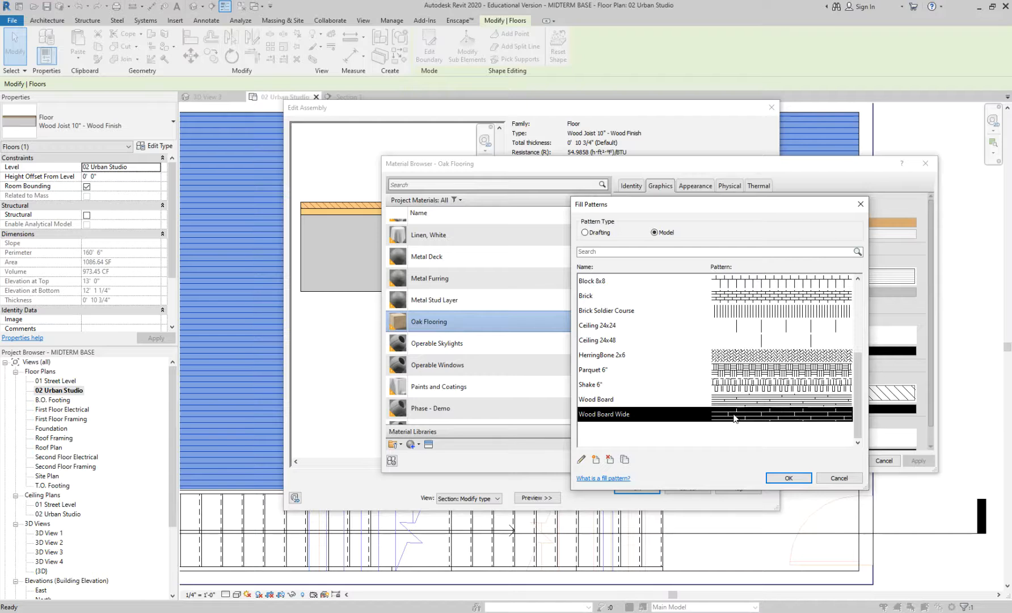
left_click(740, 399)
left_click(754, 421)
left_click(794, 482)
left_click(849, 462)
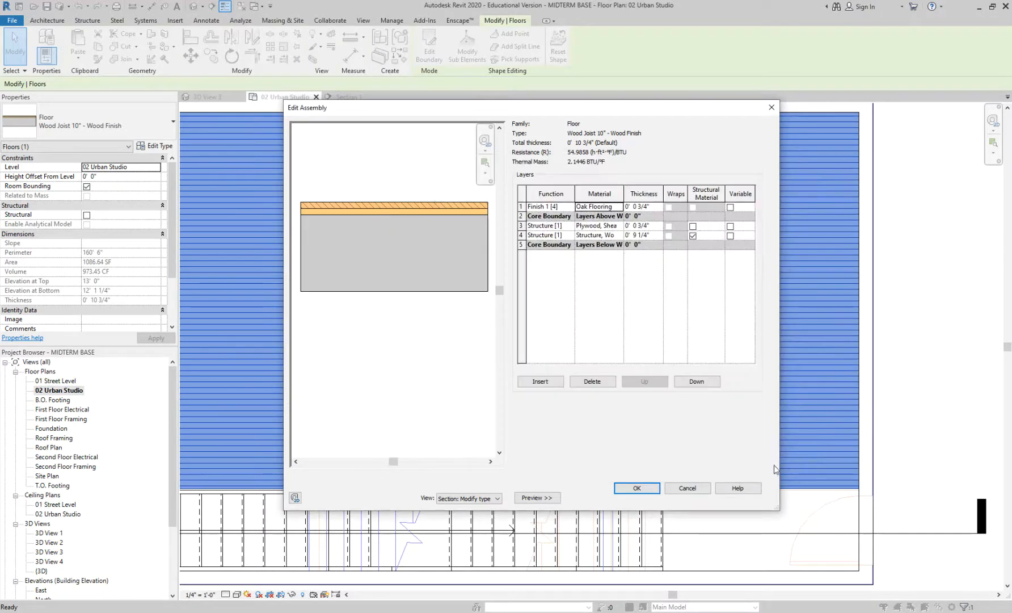
left_click(645, 491)
left_click(648, 496)
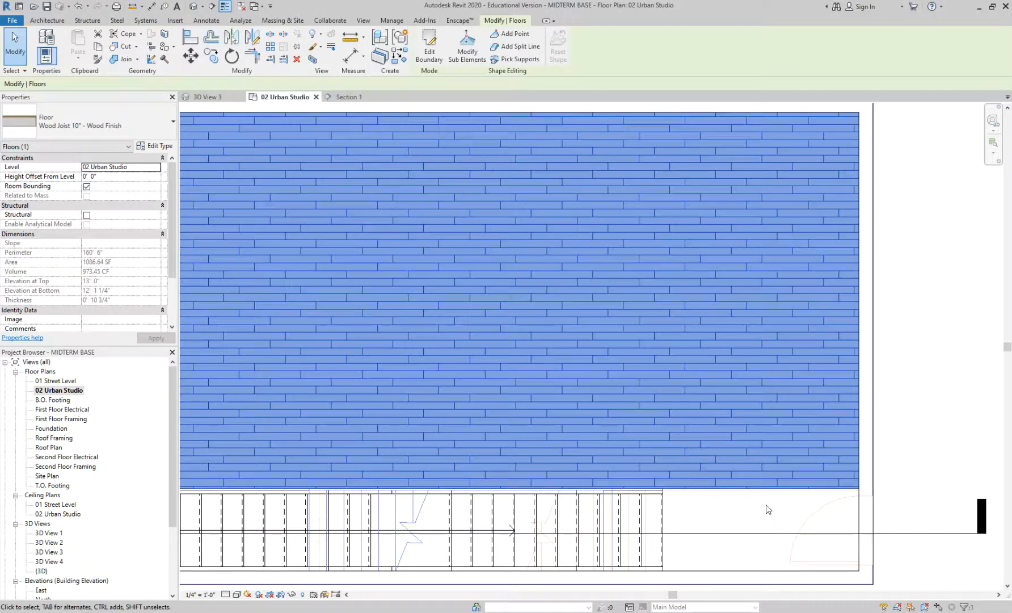
left_click(766, 509)
scroll(770, 509, "down", 1)
scroll(779, 391, "up", 1)
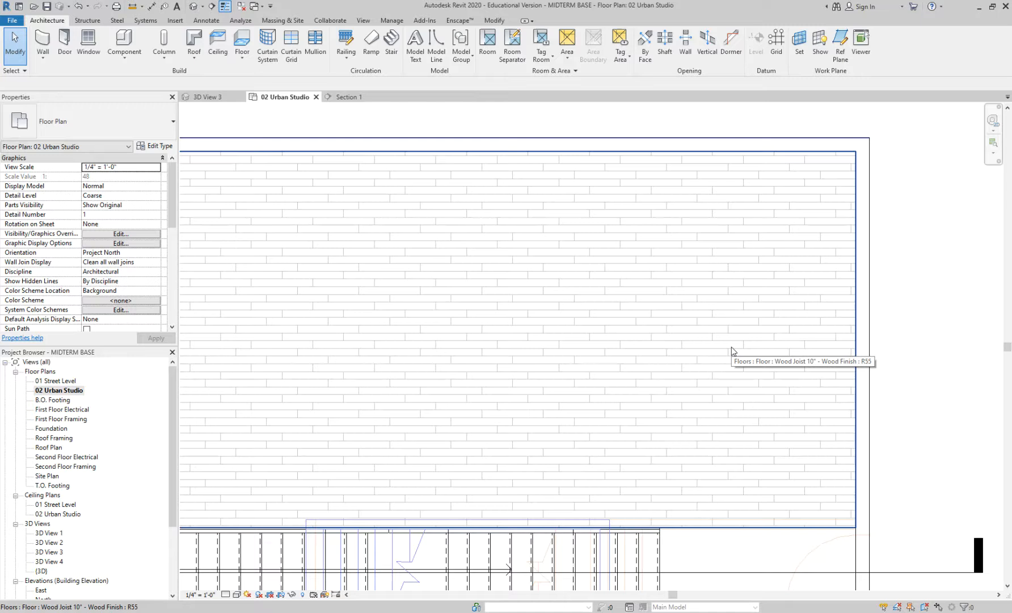
Set the surface foreground pattern of the floor finish layer's Oak Flooring material to Wood Board and accept the floor type changes
left_click(736, 329)
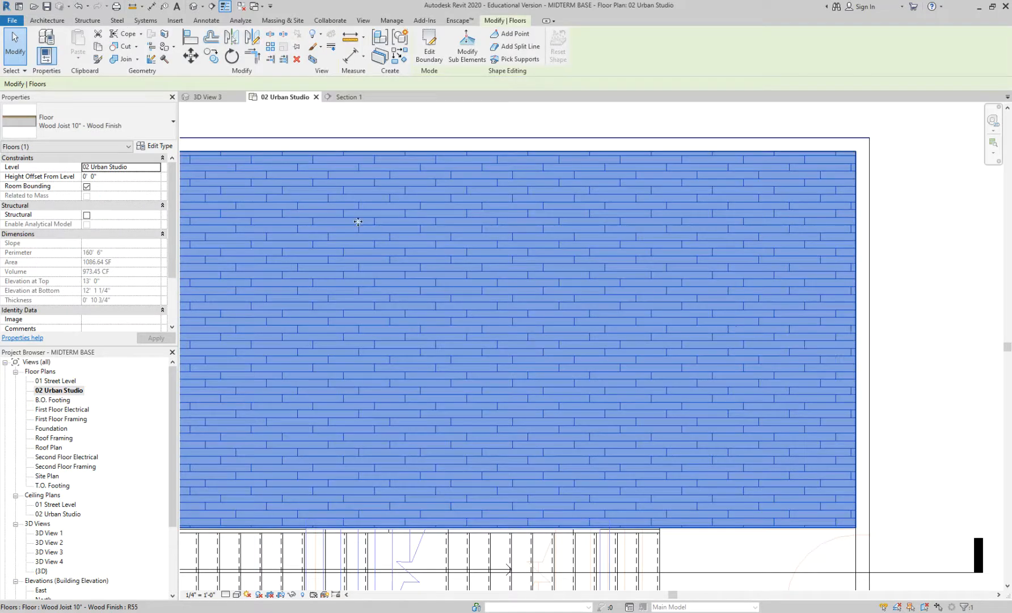
left_click(167, 146)
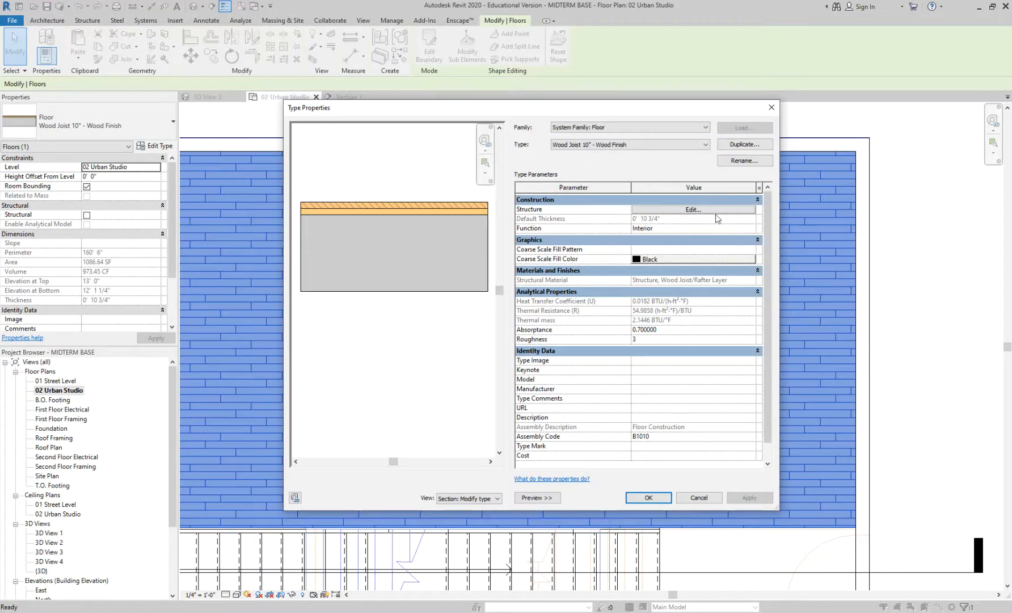
left_click(716, 210)
left_click(618, 207)
left_click(620, 206)
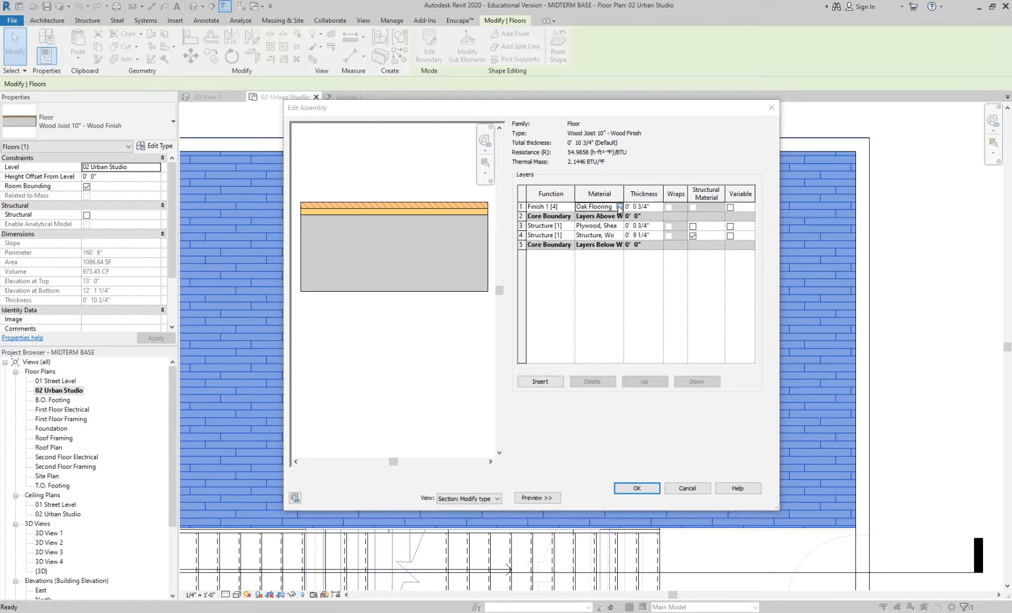
left_click(818, 275)
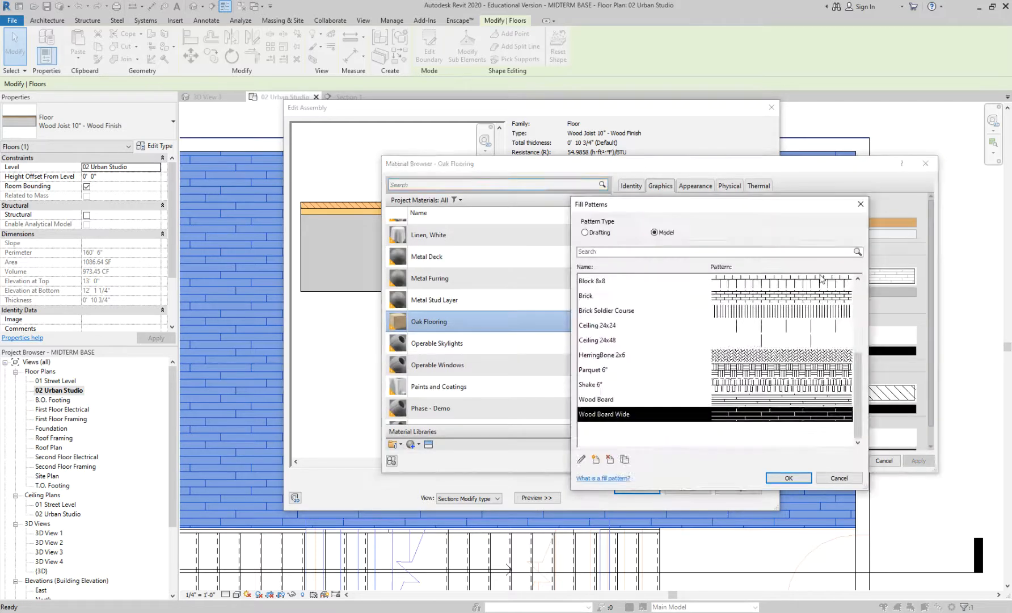
left_click(762, 401)
left_click(792, 478)
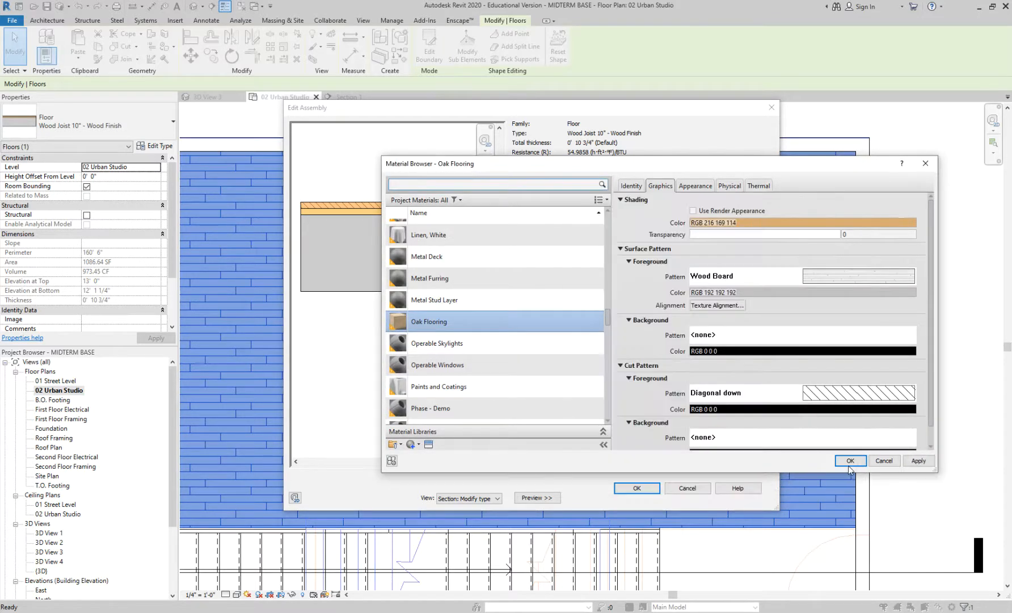
left_click(850, 461)
left_click(638, 489)
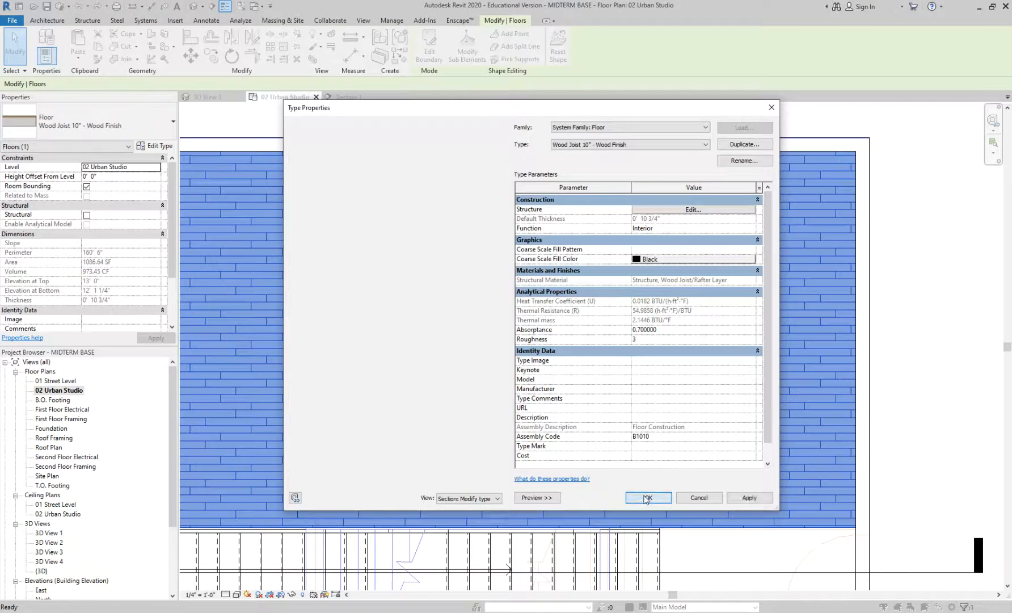
left_click(647, 498)
left_click(733, 551)
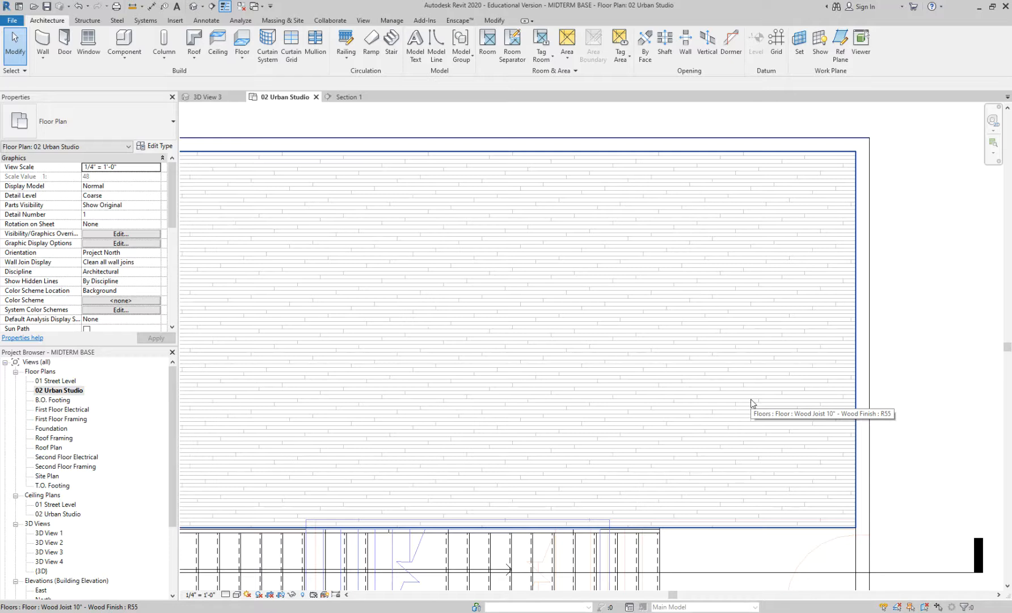
Start a new model surface pattern from the foreground pattern list of the floor finish layer's Oak Flooring material
left_click(658, 285)
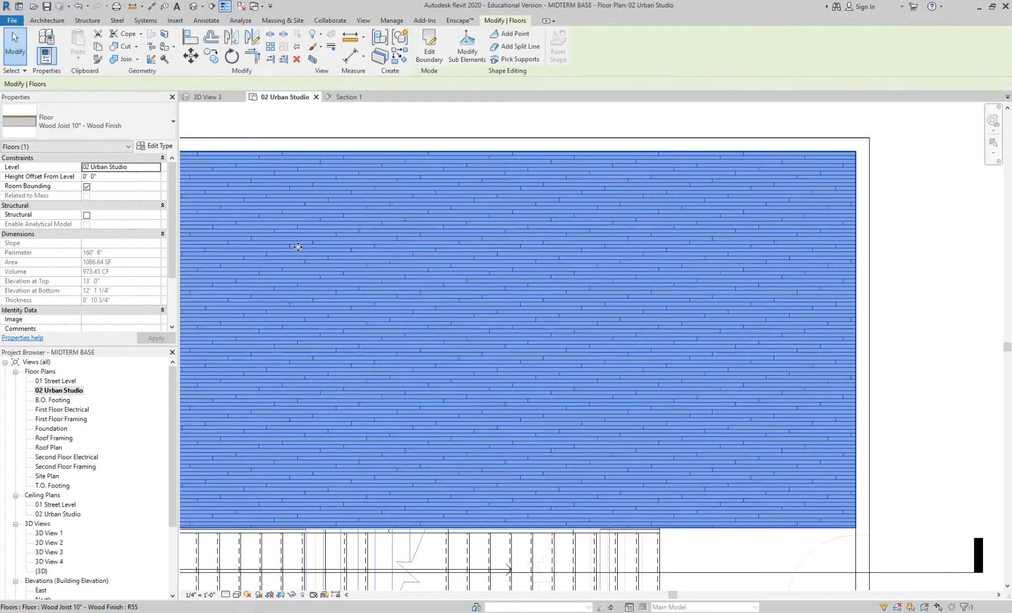
left_click(146, 147)
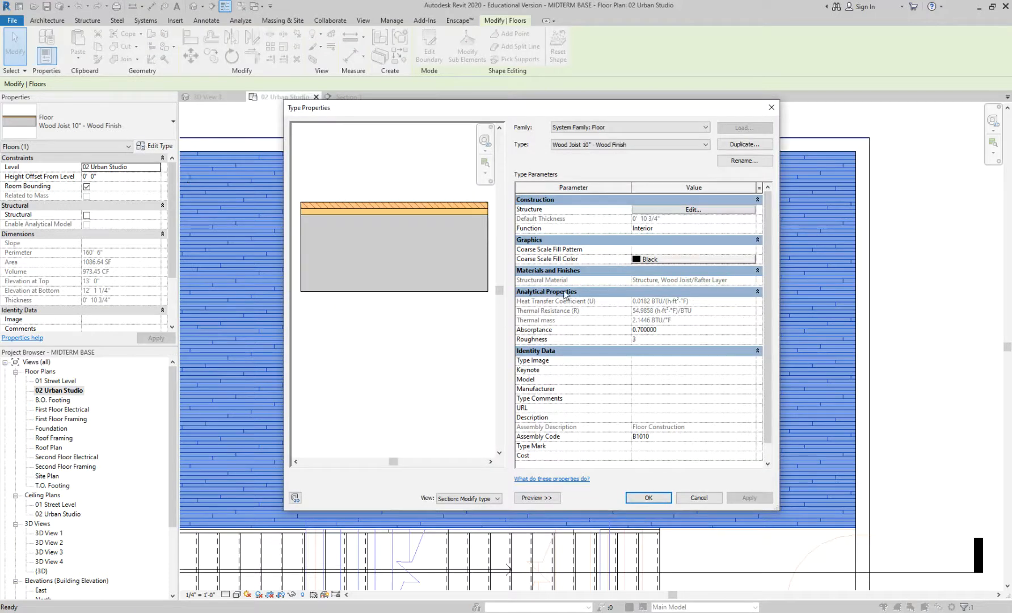
left_click(668, 211)
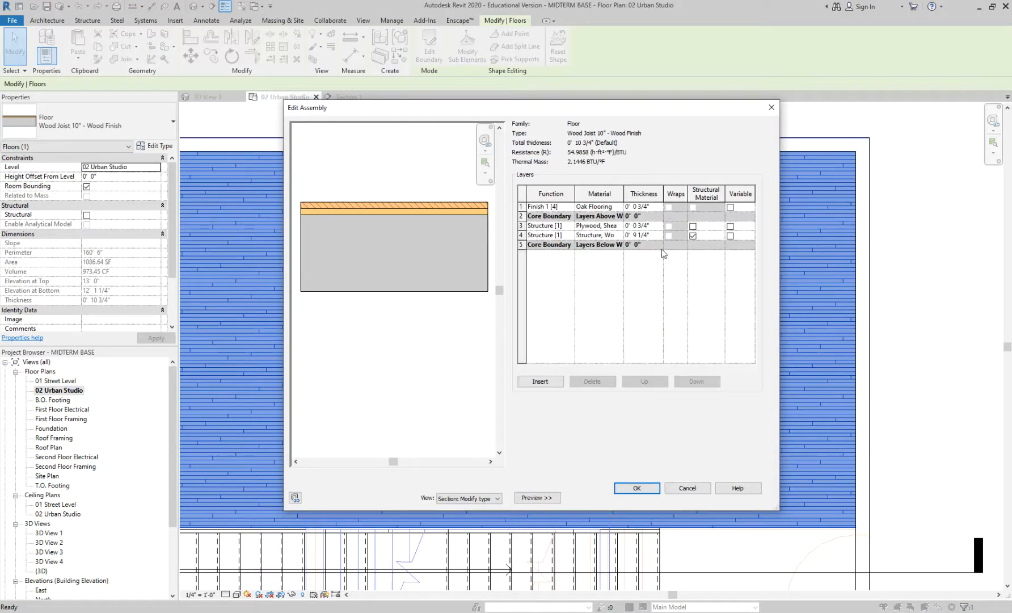
left_click(601, 206)
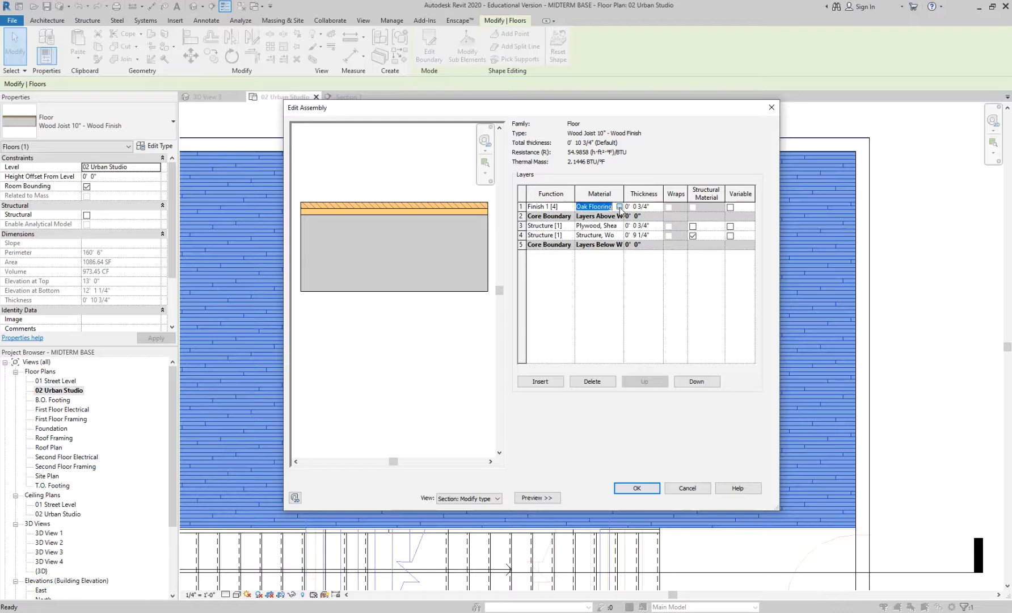
left_click(619, 207)
scroll(729, 420, "down", 1)
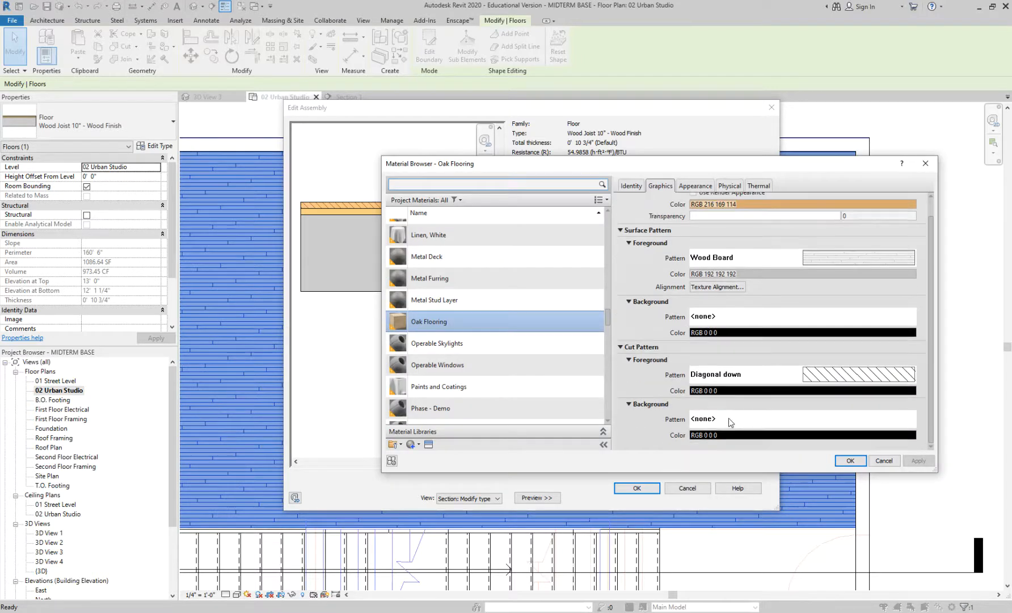
left_click(823, 263)
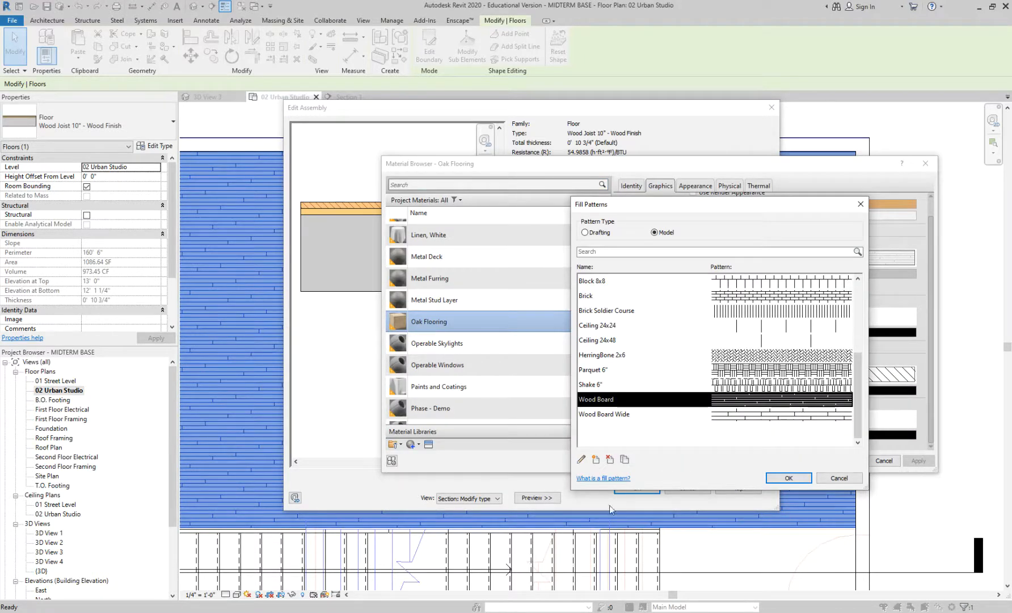
left_click(596, 461)
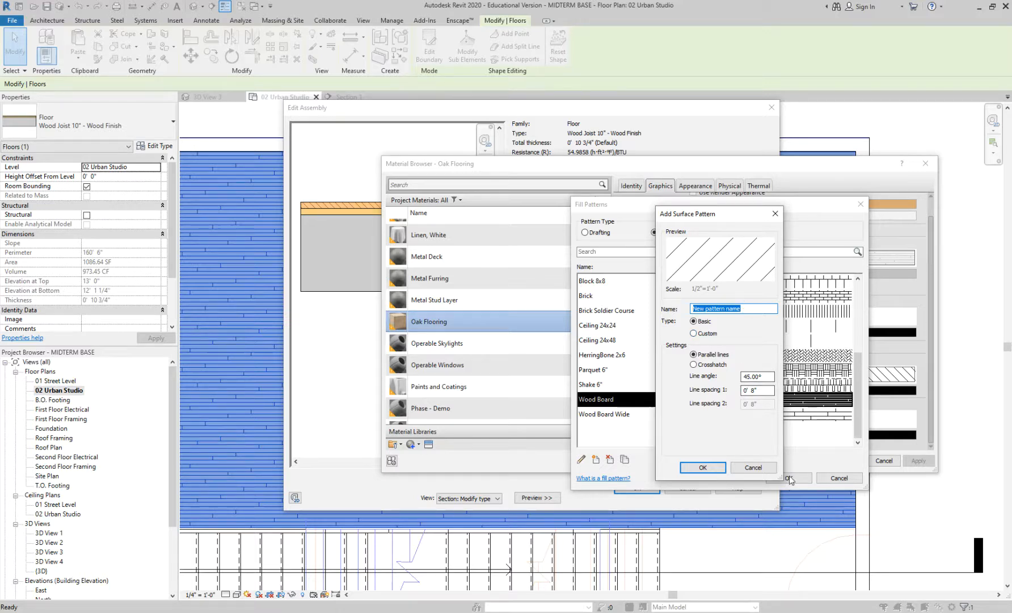
left_click_drag(781, 476, 821, 504)
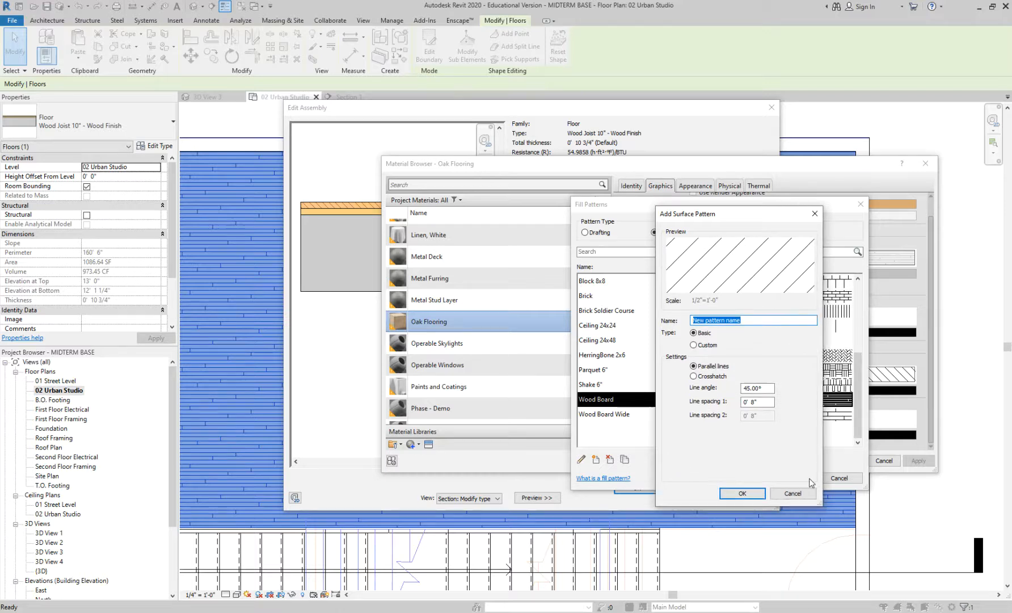
Try defining the new surface pattern as a basic crosshatch with line spacings of 18" and 36"
left_click(747, 320)
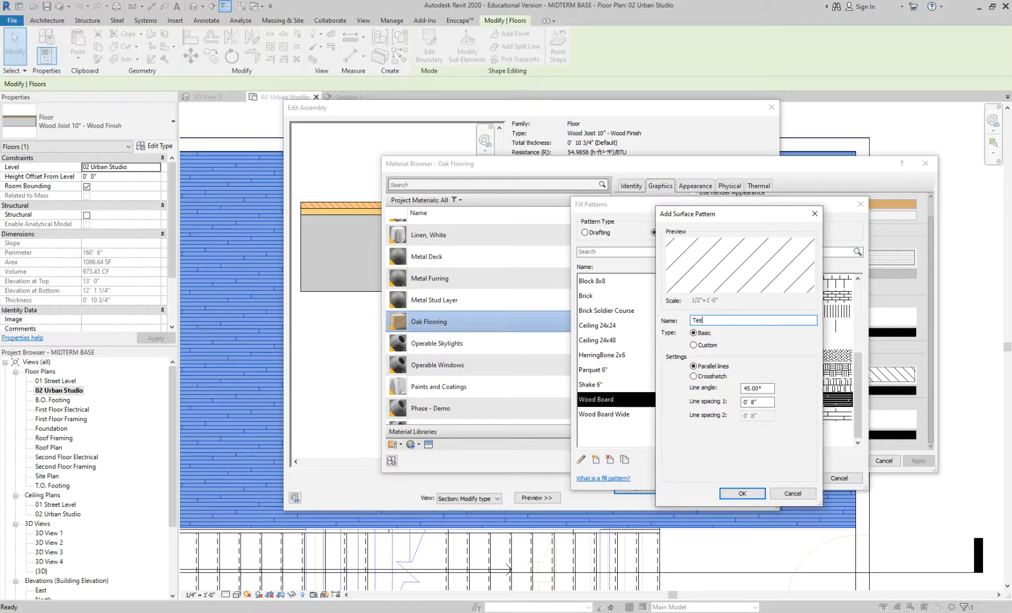
left_click(693, 344)
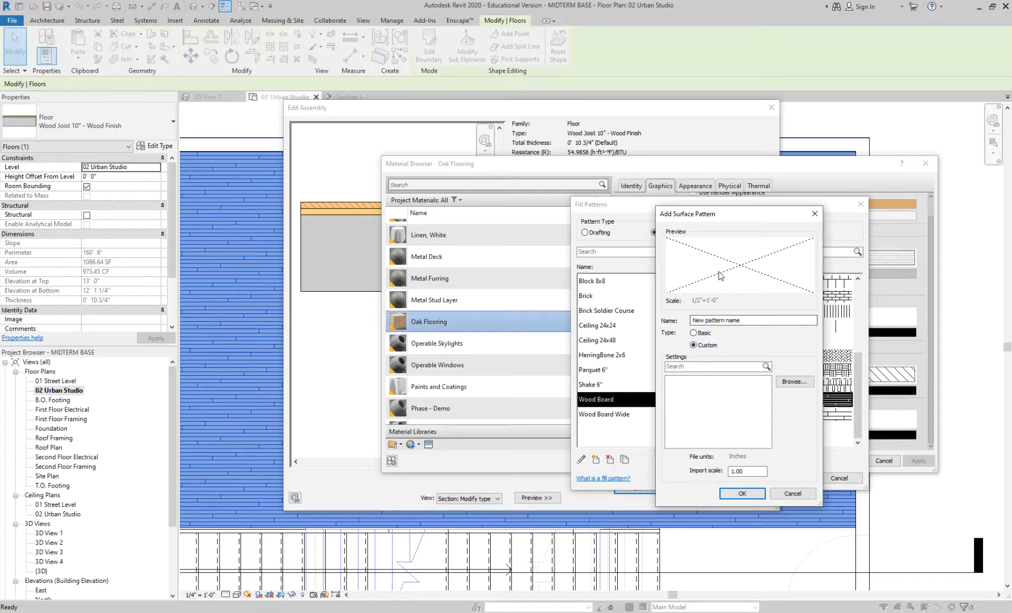
left_click(705, 334)
left_click(708, 376)
left_click(753, 402)
key("BackSpace")
key("BackSpace")
type("18")
double_click(755, 416)
type("36")
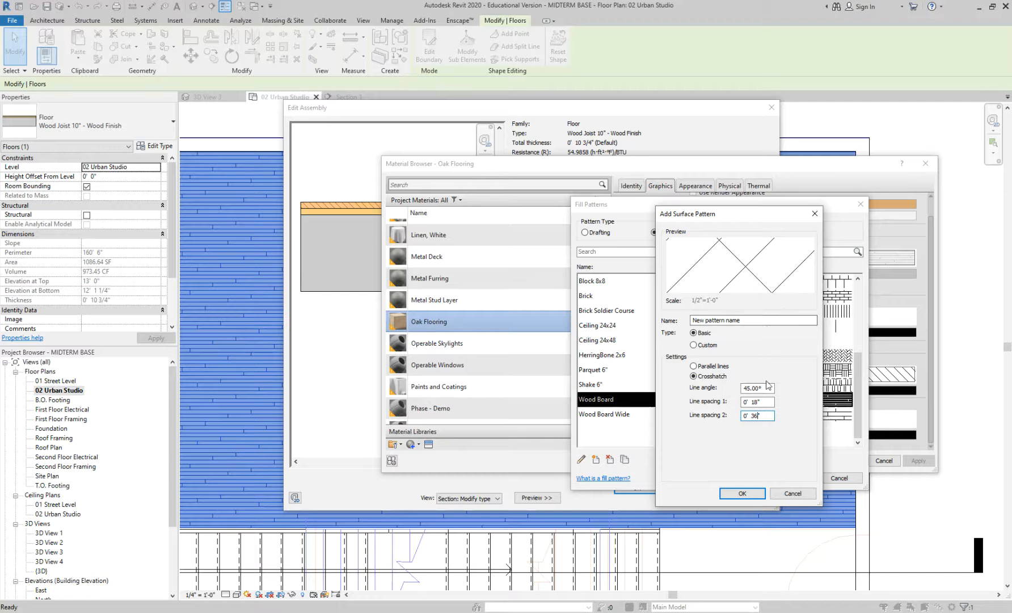
type("\"")
Switch the new pattern to the Custom type, open the hatch pattern file import, and cancel both the import and the pattern
left_click(712, 346)
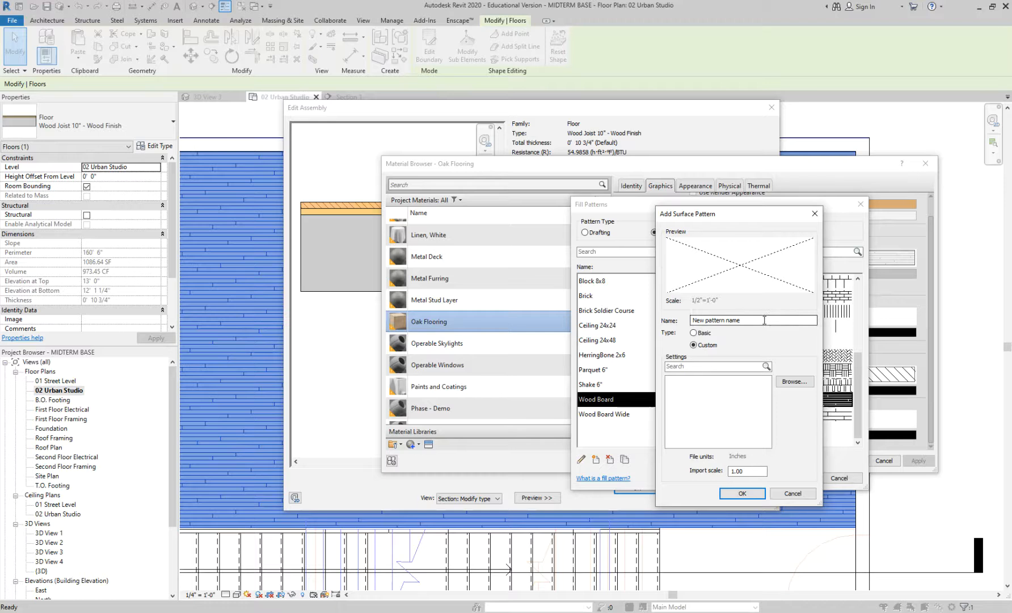
left_click(792, 384)
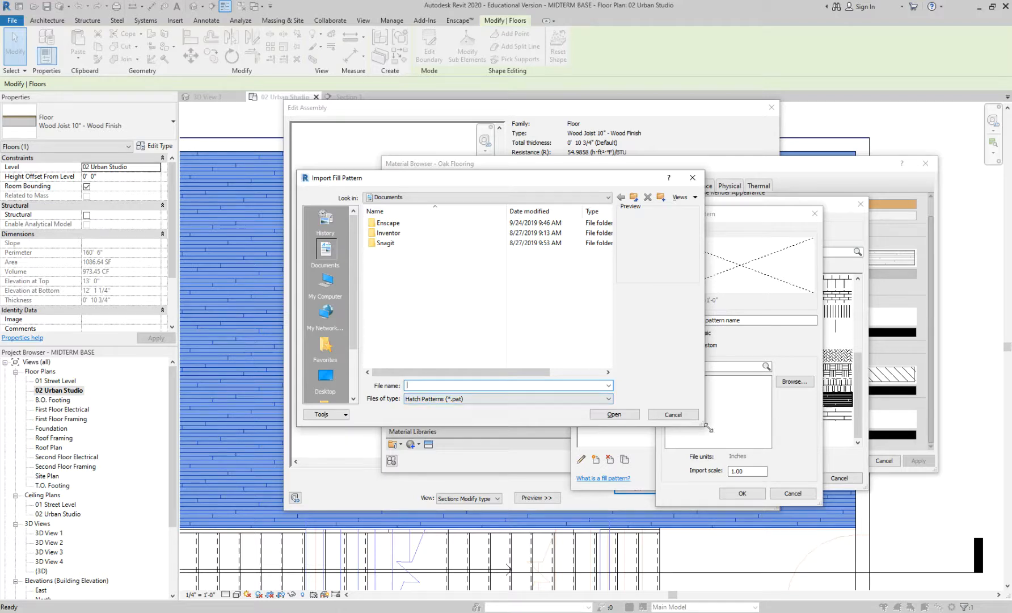
left_click(673, 415)
left_click(793, 492)
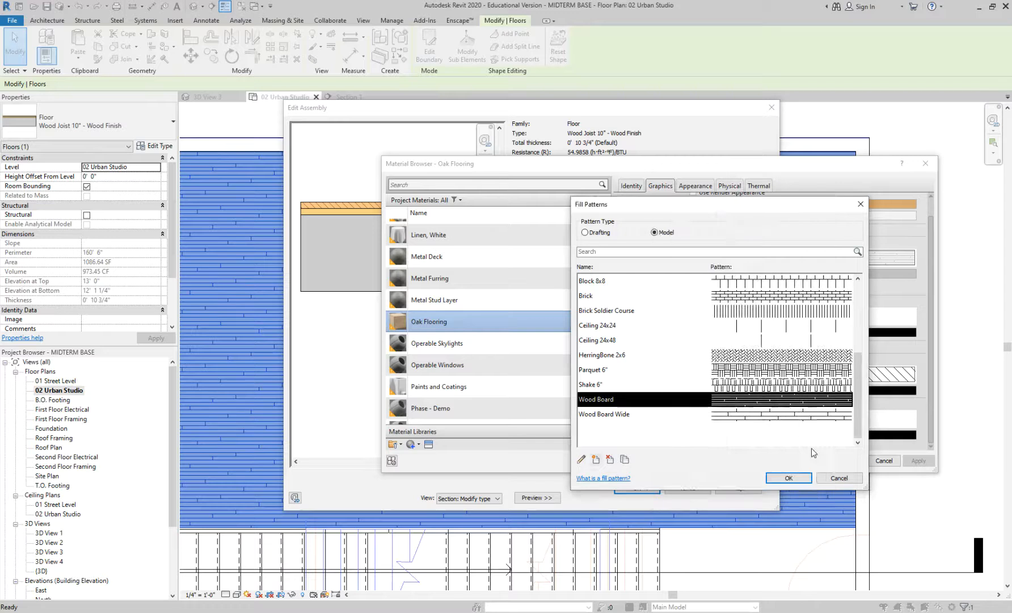
Leave the fill pattern list and Oak Flooring material without changes, close the floor type's assembly and properties, and deselect the floor
left_click(839, 479)
left_click(926, 164)
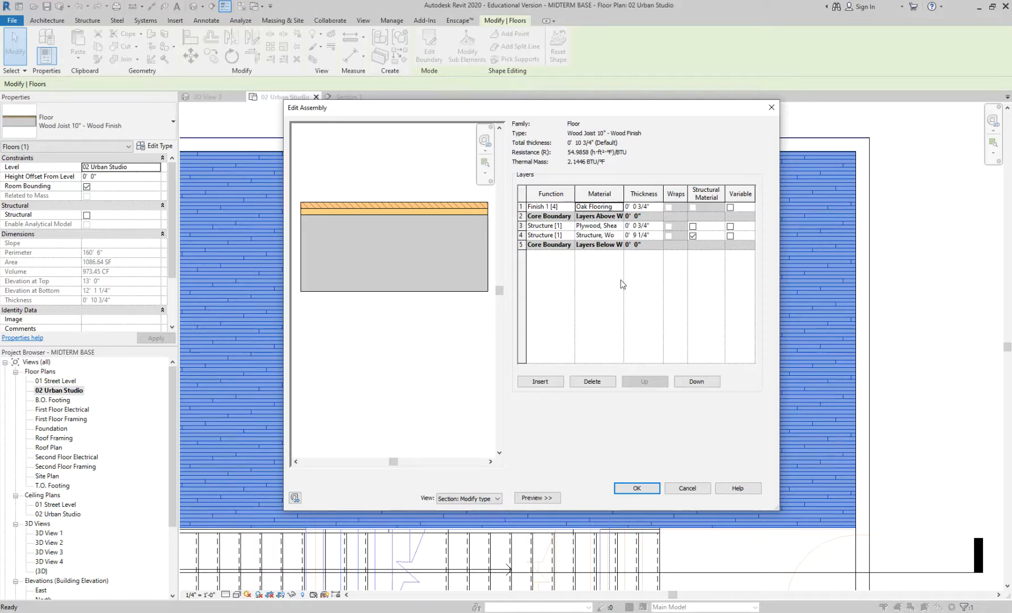
left_click(645, 488)
left_click(663, 498)
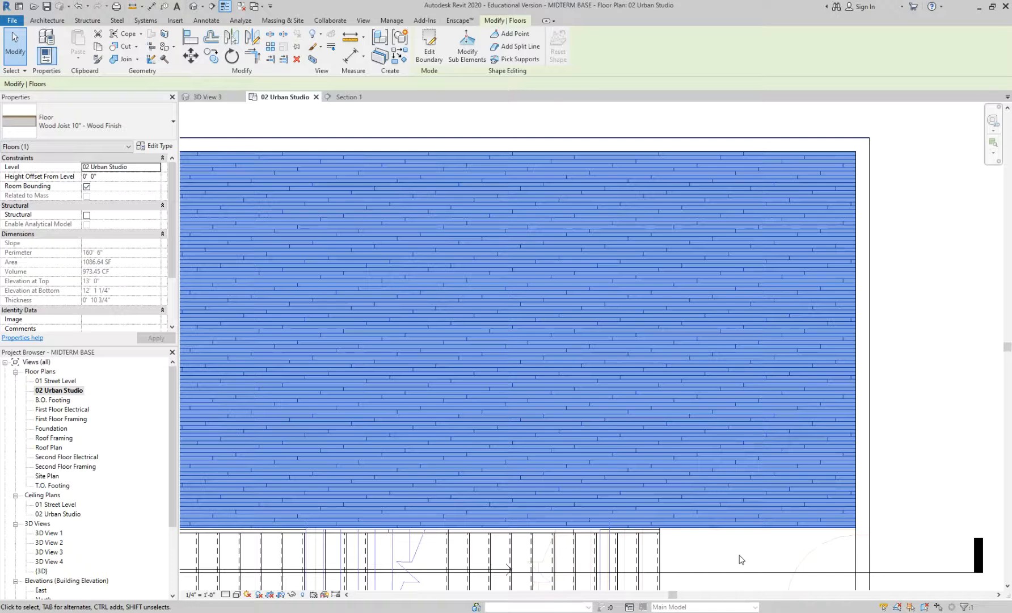
left_click(743, 558)
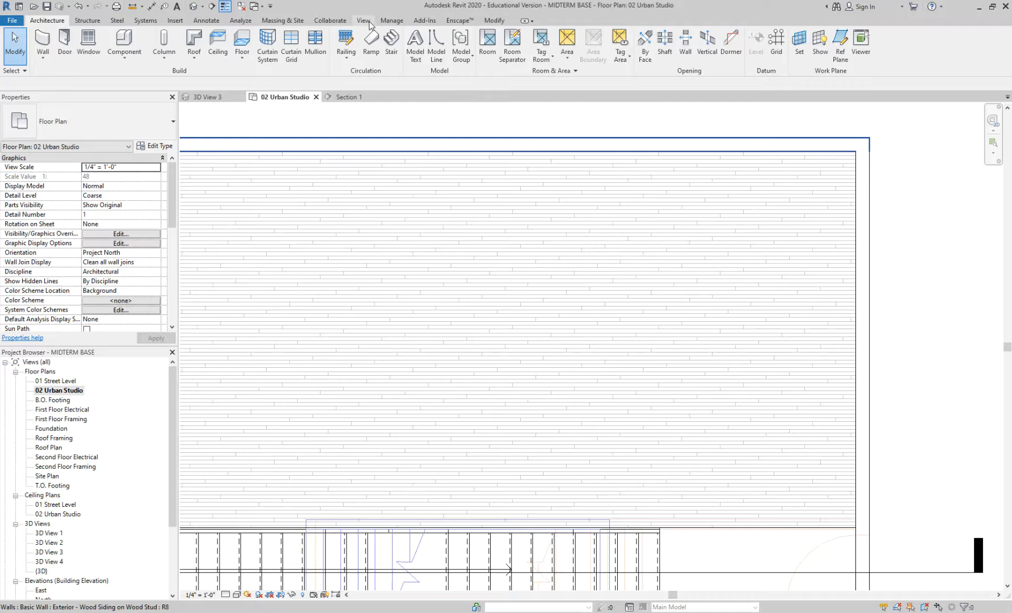
left_click(392, 23)
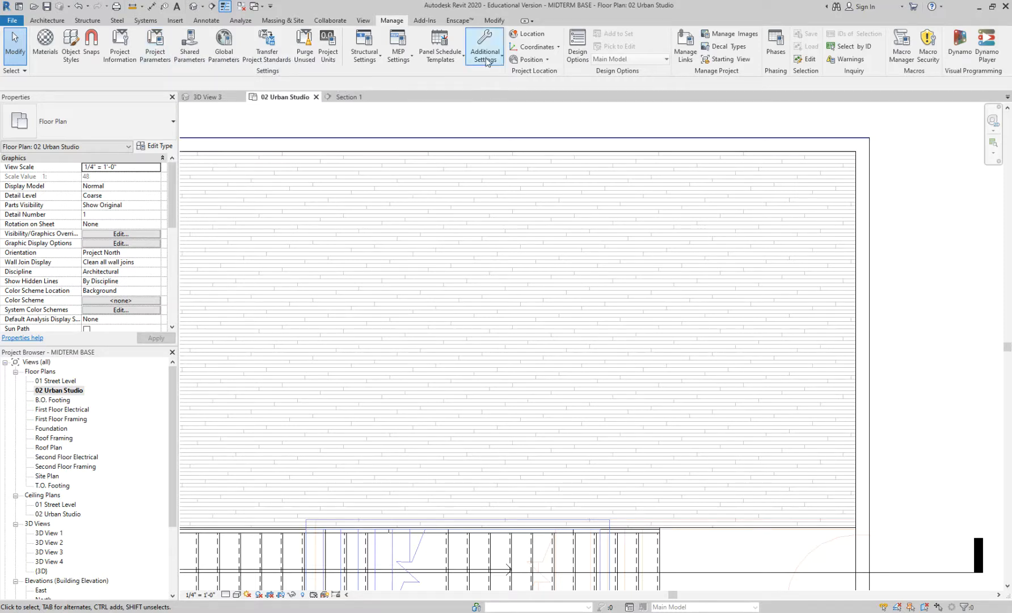
left_click(486, 59)
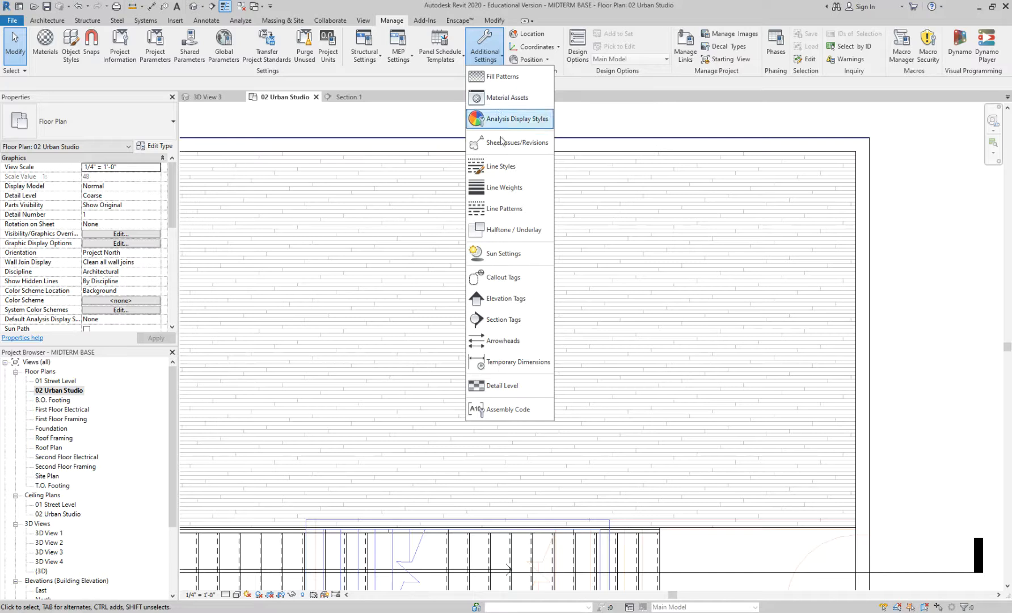
left_click(520, 185)
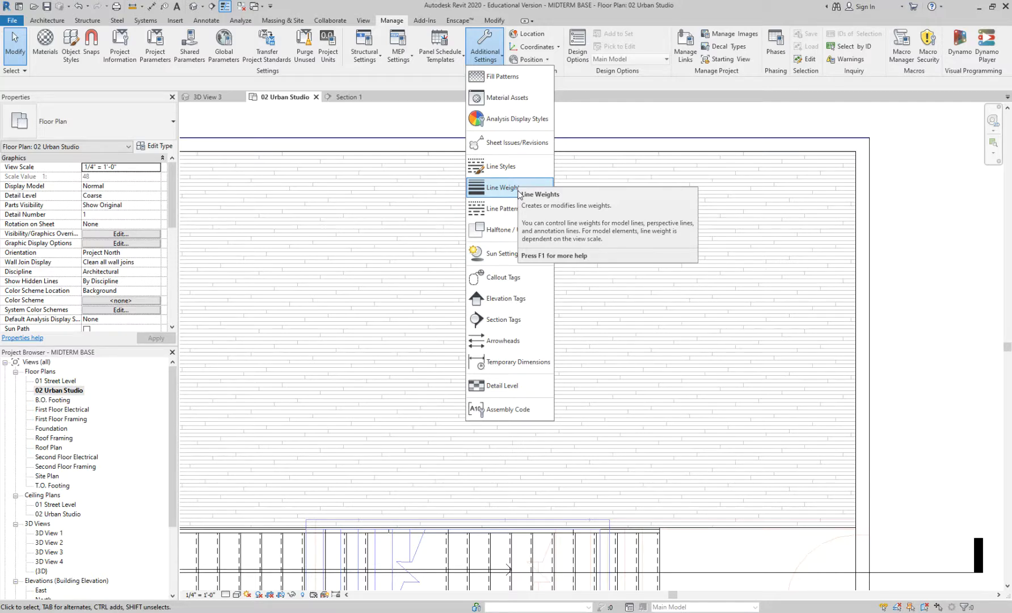
left_click(493, 48)
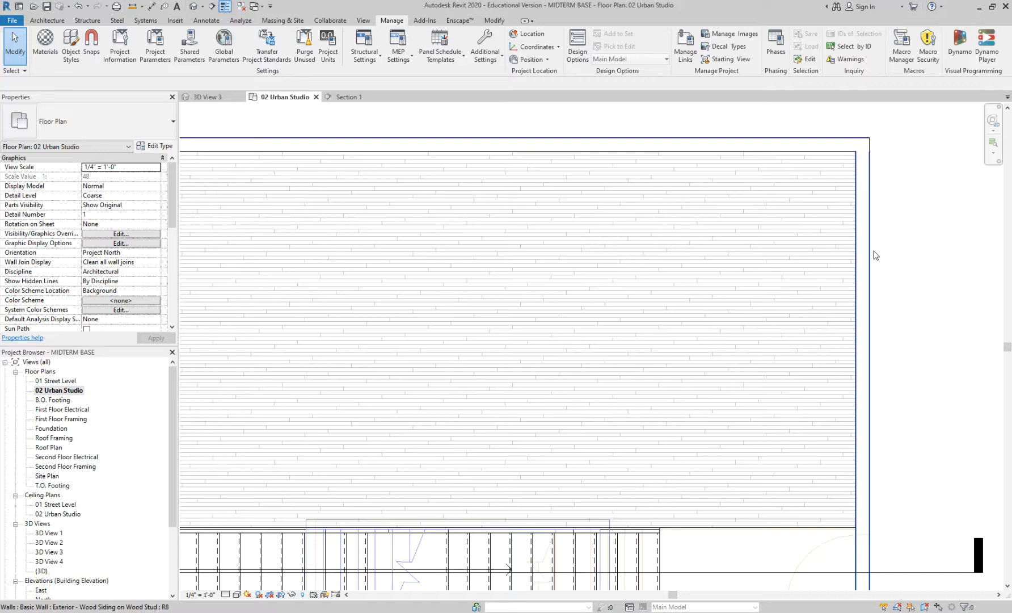
scroll(874, 252, "down", 1)
middle_click_drag(501, 359, 674, 327)
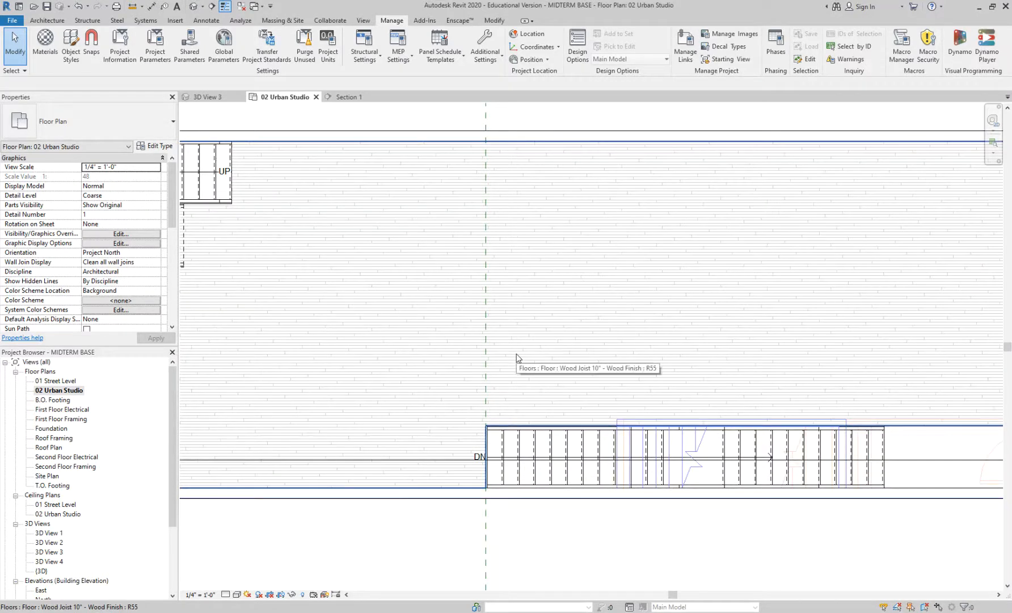